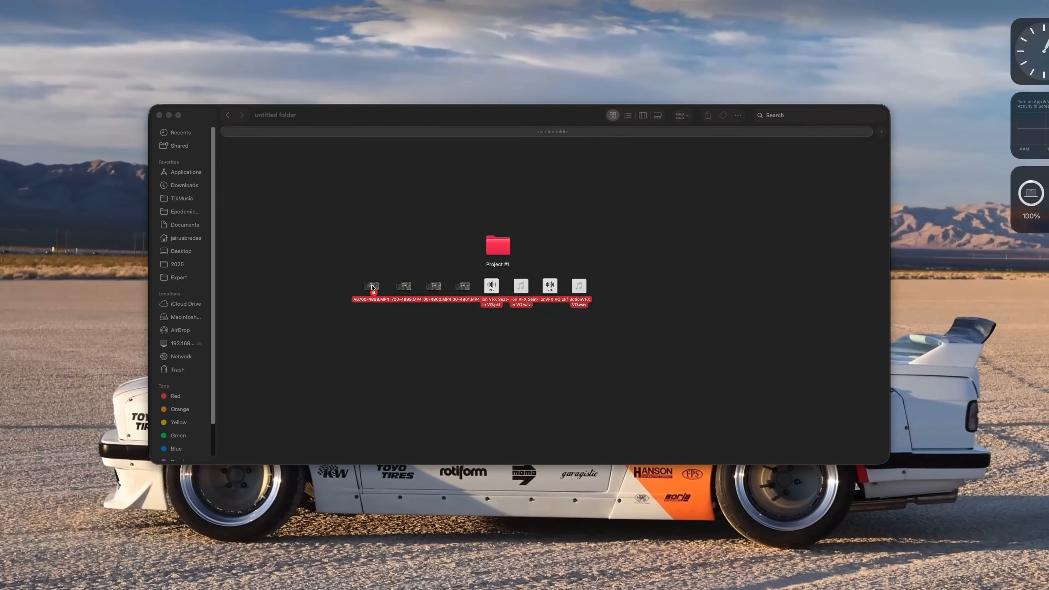
Move the source media files into the Project #1 folder and open that folder
drag(372, 286, 497, 248)
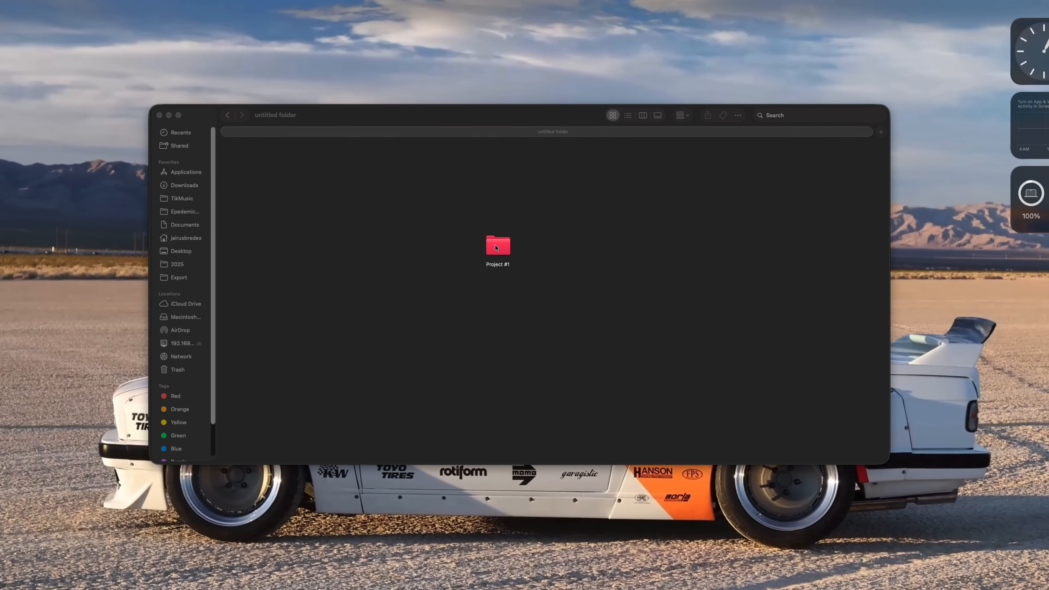
double_click(496, 248)
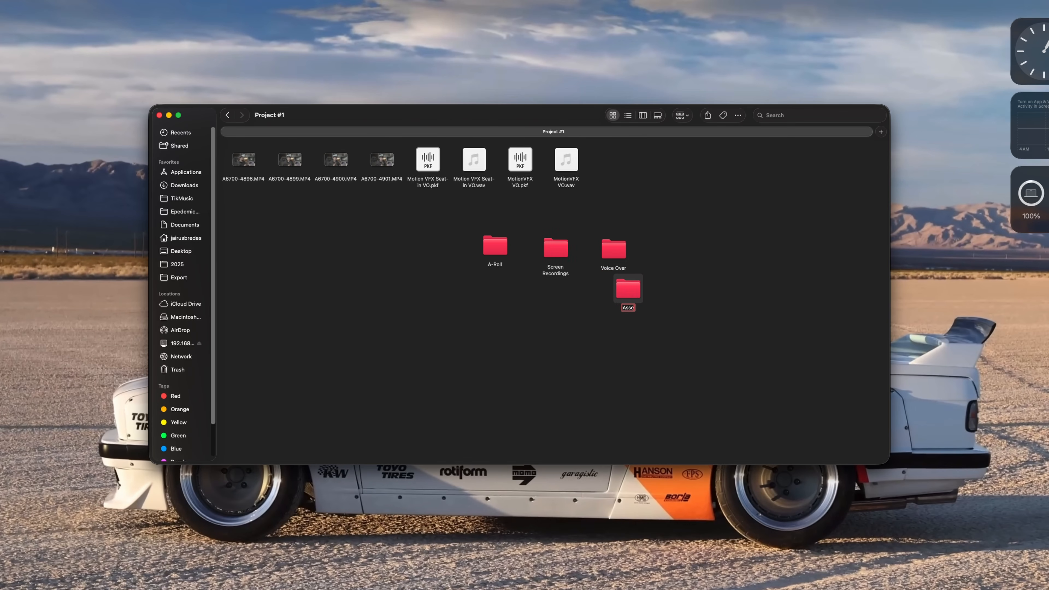
Sort the MP4 clips into the A-Roll folder and the voice-over audio files into the Voice Over folder
drag(309, 186, 384, 162)
drag(382, 160, 492, 248)
drag(417, 212, 594, 165)
drag(583, 159, 425, 174)
drag(434, 162, 609, 249)
double_click(552, 243)
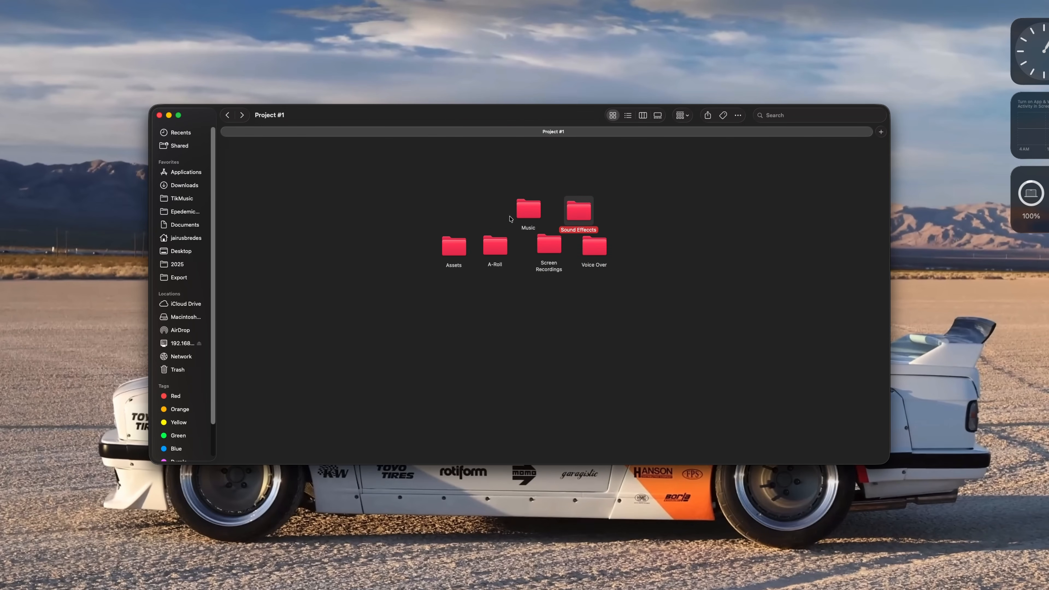
click(491, 251)
In DaVinci Resolve, create bins named Rolls and Screen Recording inside the Project 1 bin
right_click(338, 143)
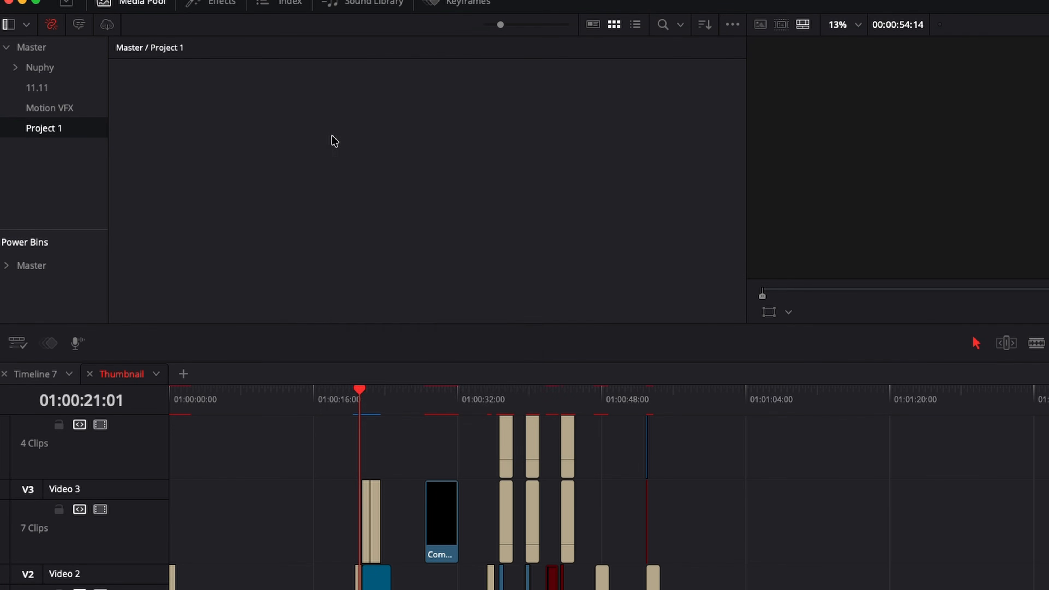
right_click(330, 141)
click(413, 223)
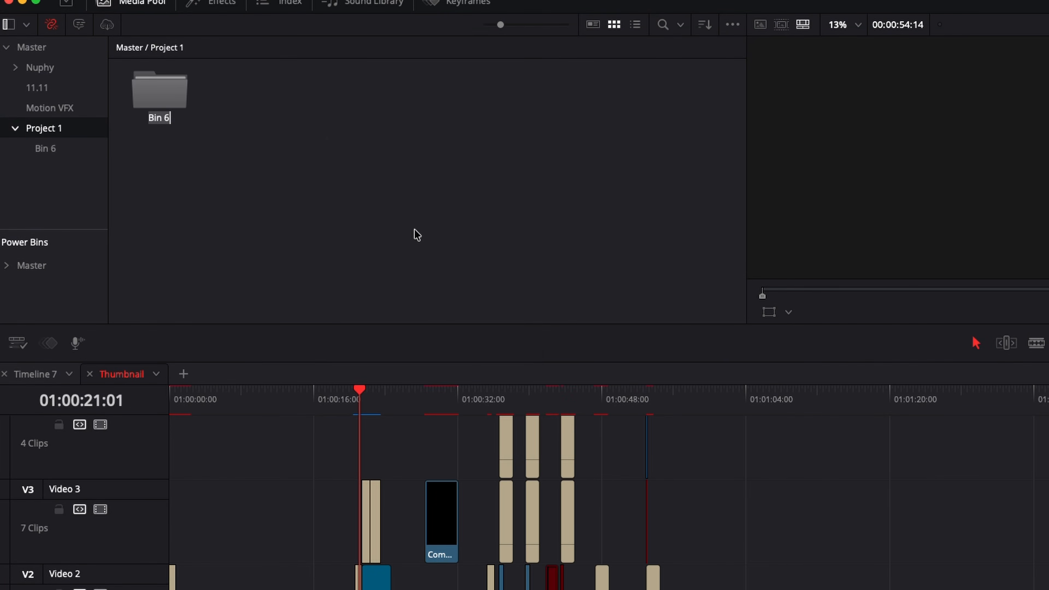
right_click(414, 230)
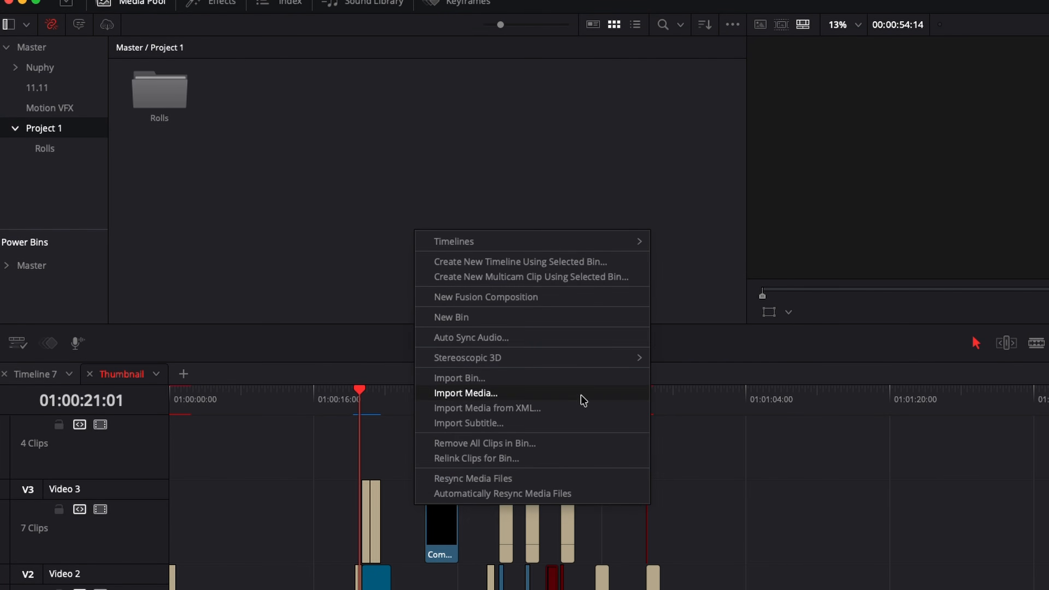
click(547, 321)
text(Screen Recording)
Add two more bins named SFX and Assets inside the Project 1 bin
right_click(220, 151)
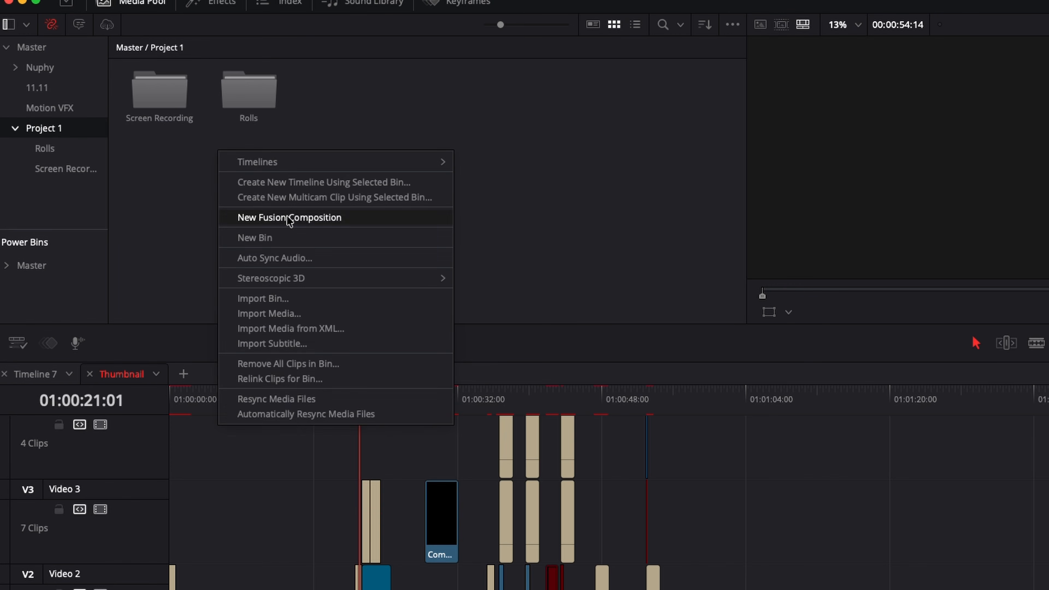
click(299, 241)
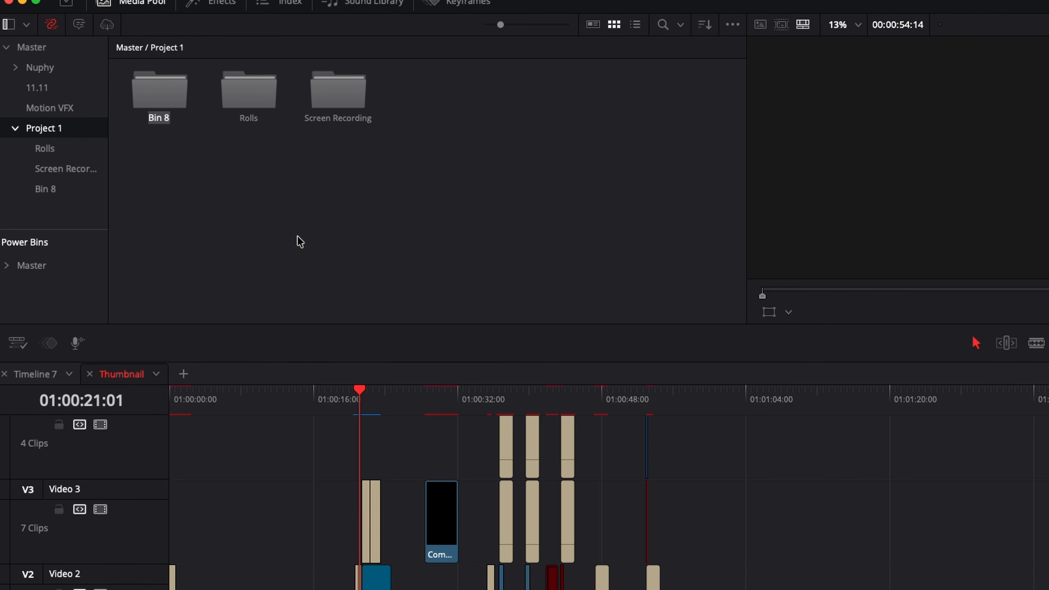
text(SFX)
right_click(376, 250)
click(441, 338)
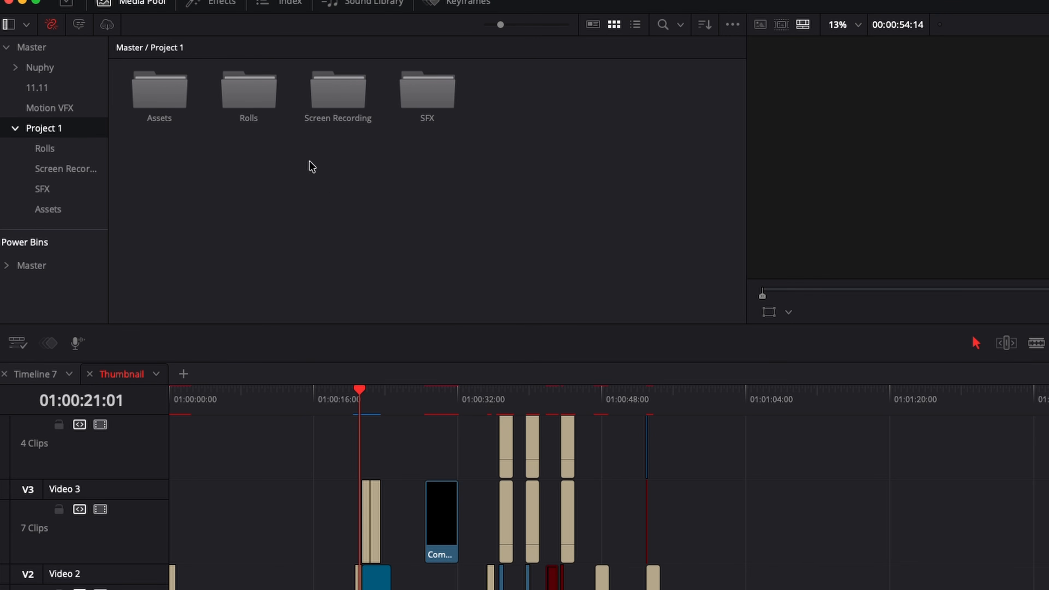
Open the Screen Recording bin and bring the screen recording file into it
double_click(336, 111)
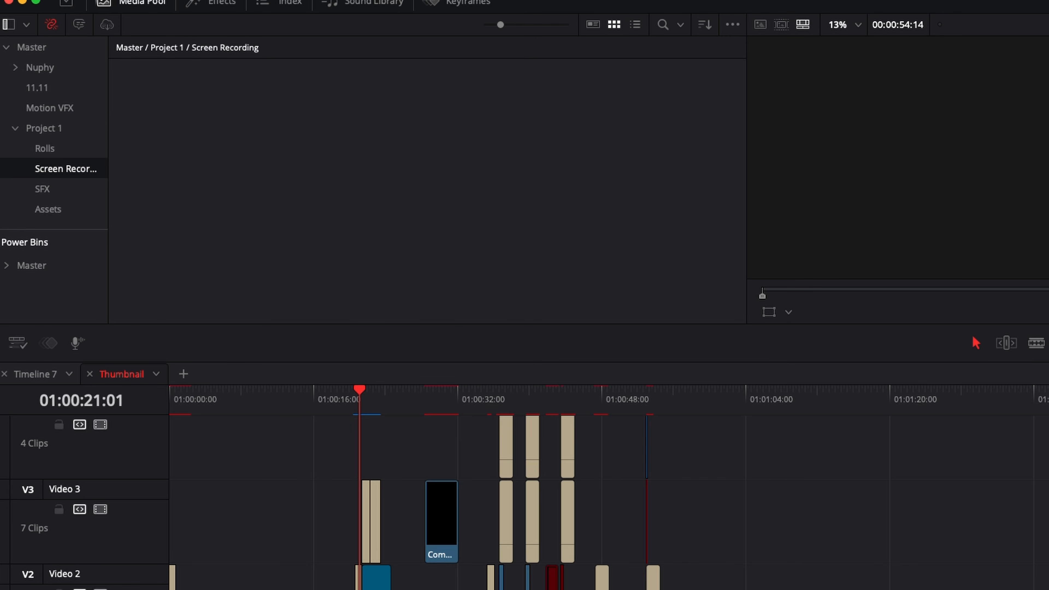
drag(324, 81, 316, 117)
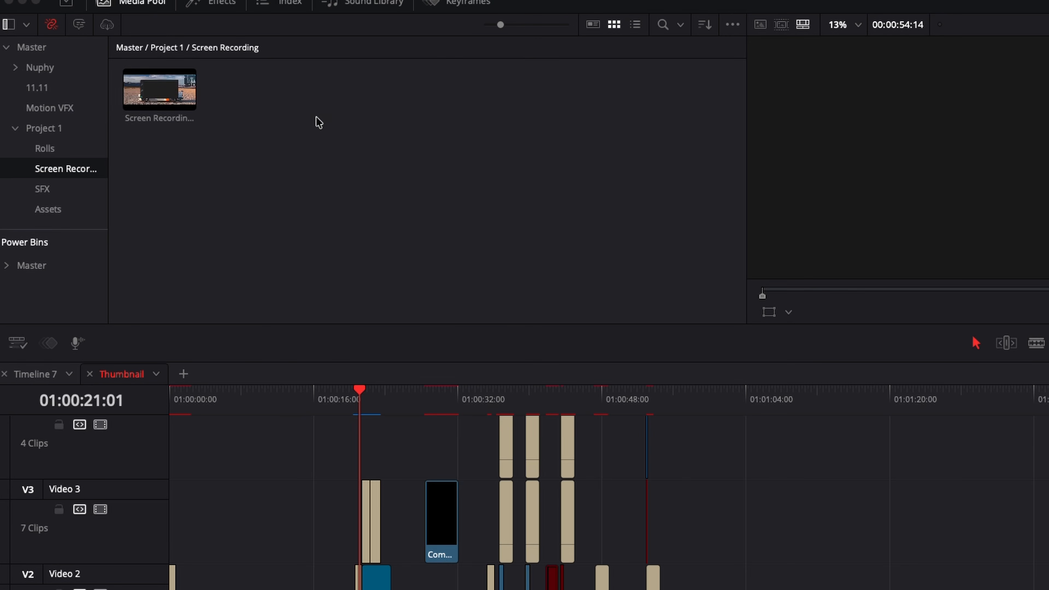
Import all the media from the project folder inside "untitled folder" into the Rolls bin
click(71, 153)
right_click(208, 142)
click(307, 302)
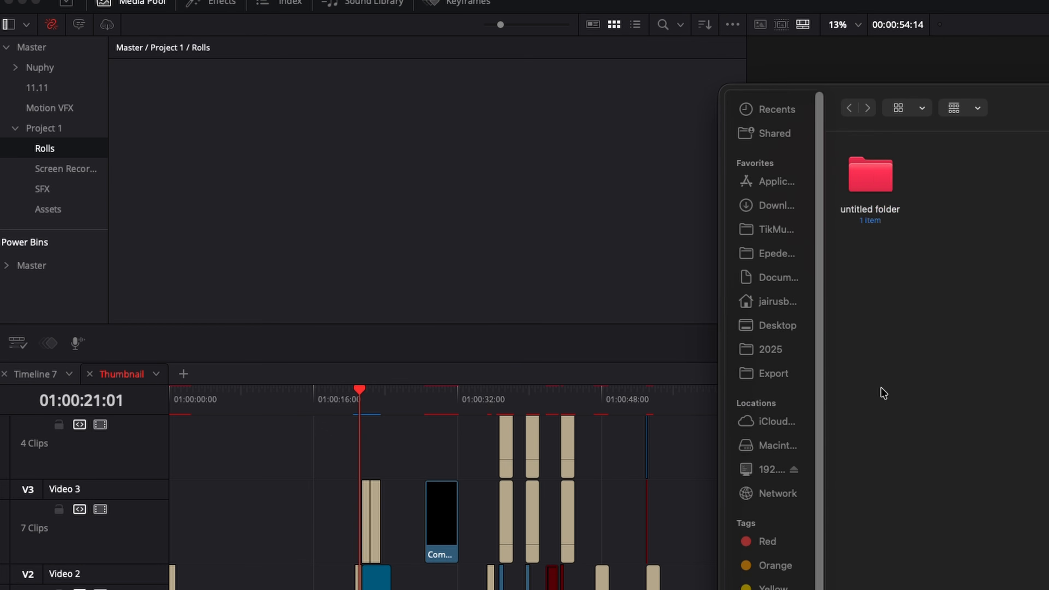
double_click(872, 175)
double_click(871, 176)
key(super+a)
key(Return)
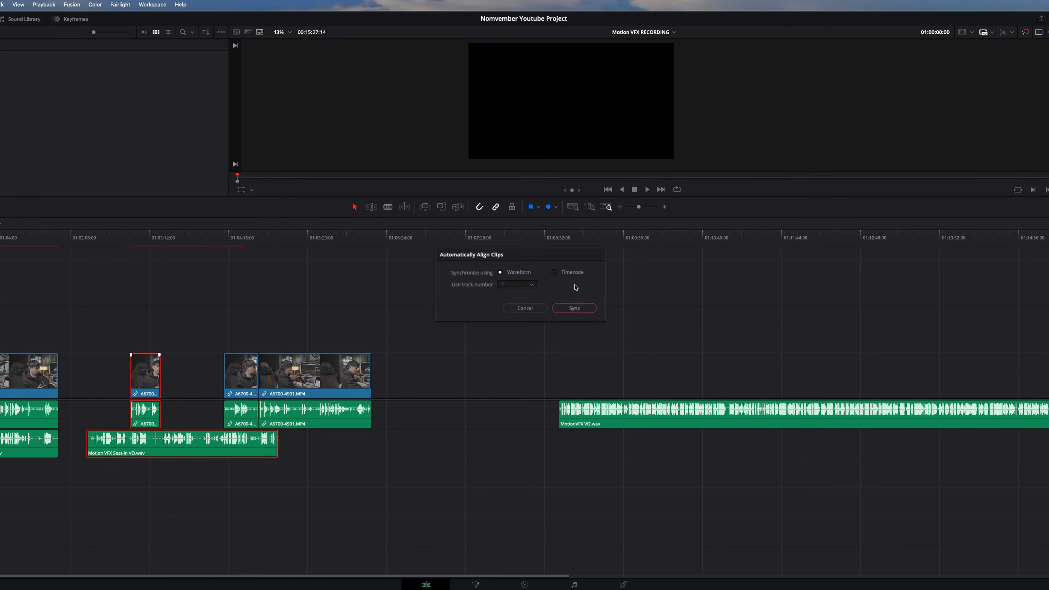
Synchronize the selected A-roll clip with its voice-over audio by waveform and move the clip up against the preceding one
click(574, 308)
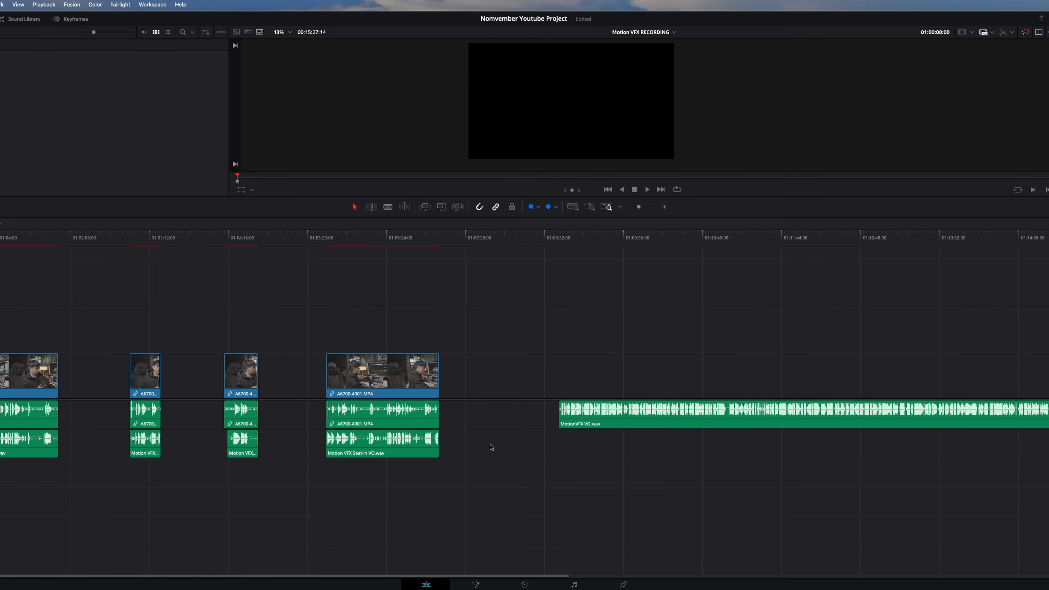
key(d)
drag(144, 394, 48, 394)
drag(269, 338, 309, 361)
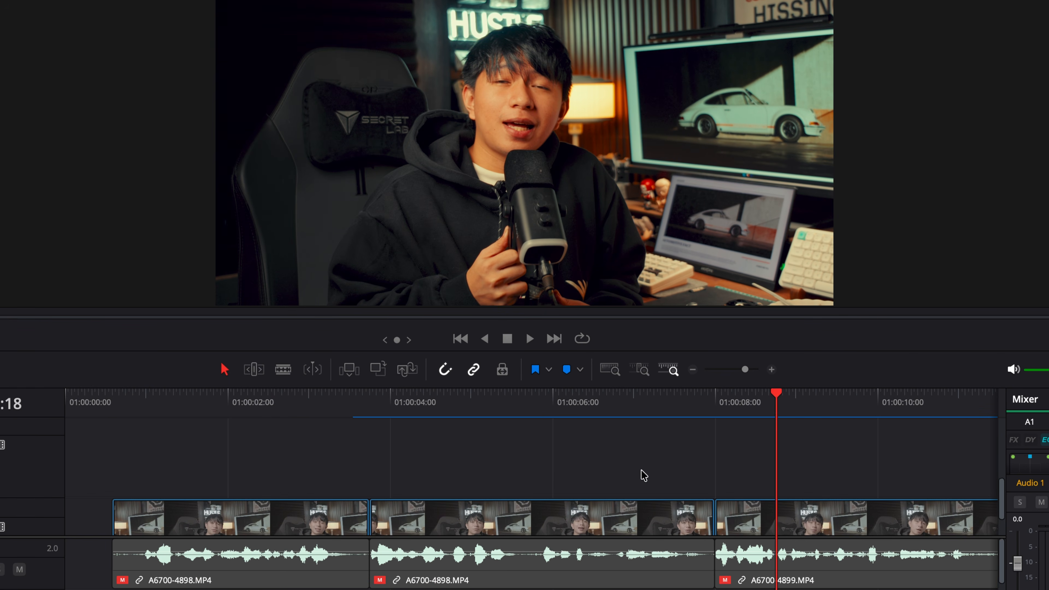
Play back the A-roll cuts from near the start of the timeline to review them
click(335, 405)
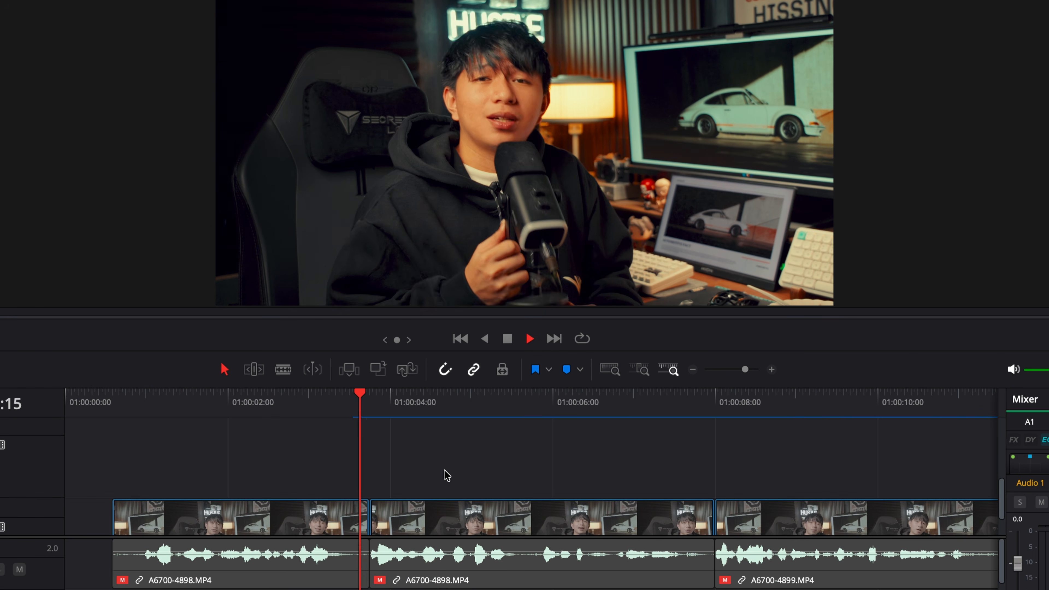
key(space)
scroll(533, 492, right, 8)
click(714, 407)
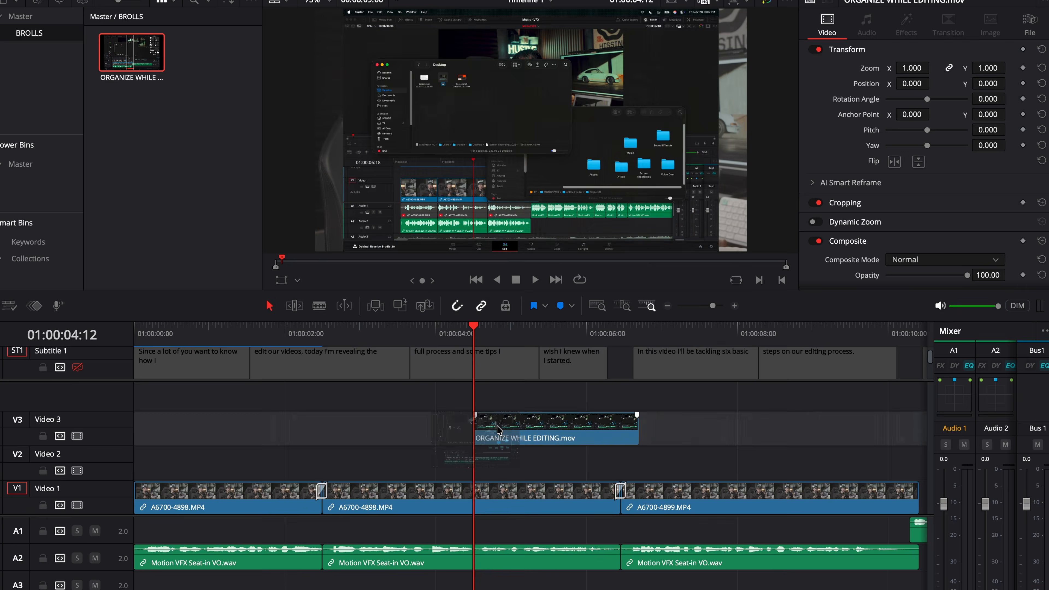
Place ORGANIZE WHILE EDITING.mov on Video 2 over the cut between A6700-4898.MP4 and A6700-4899.MP4 and increase its zoom
drag(475, 444, 550, 462)
scroll(620, 430, right, 3)
key(space)
key(space)
click(621, 461)
drag(925, 64, 954, 64)
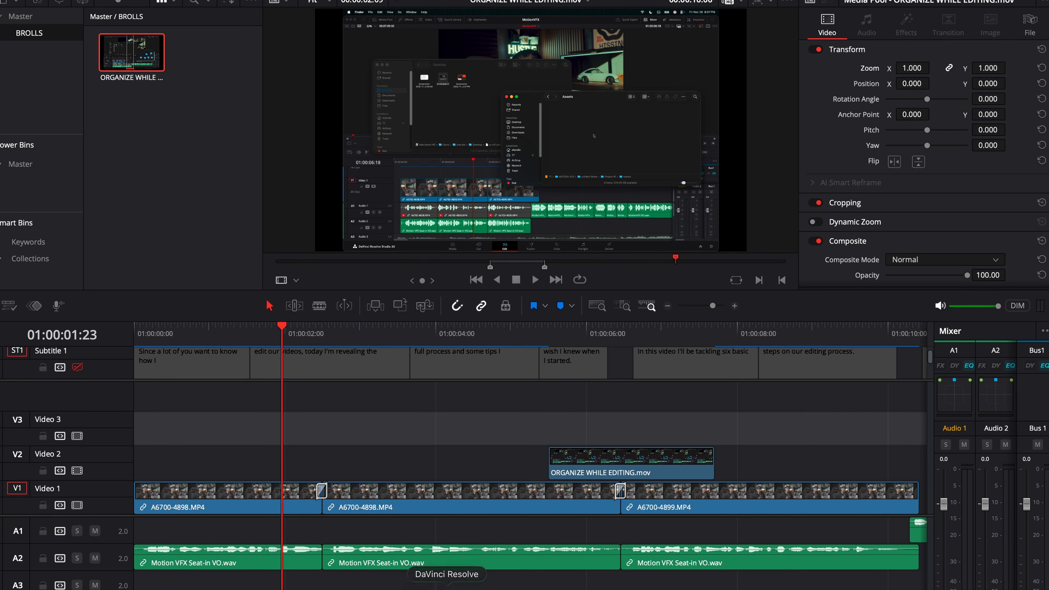
Import a-roll part 2.mov from the Assets folder into the BROLLS bin and place an excerpt on Video 2 over the first cut
click(418, 589)
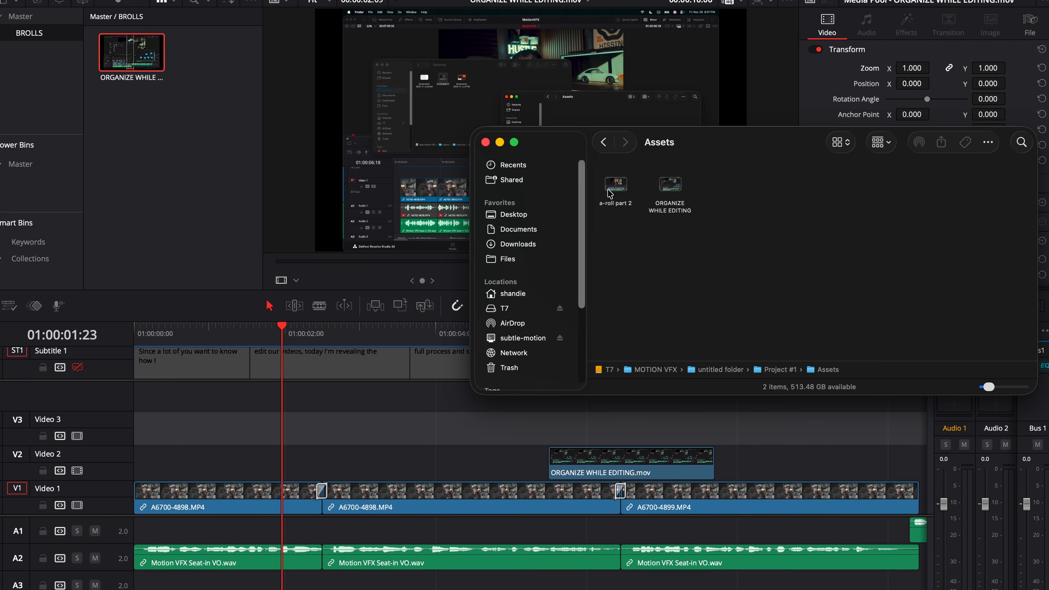
drag(613, 193, 167, 155)
double_click(119, 54)
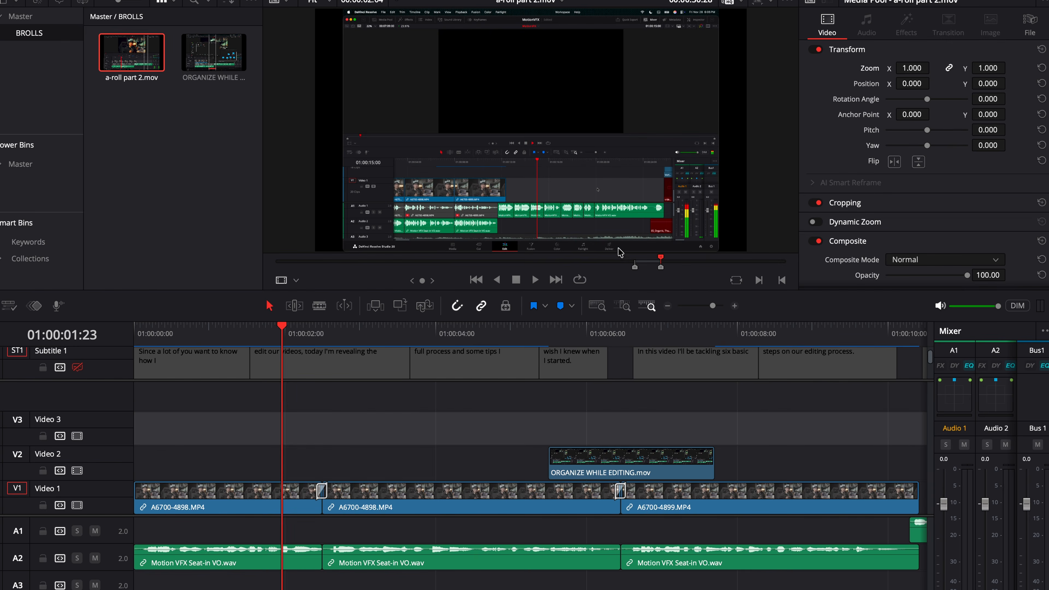
drag(347, 427, 267, 461)
key(space)
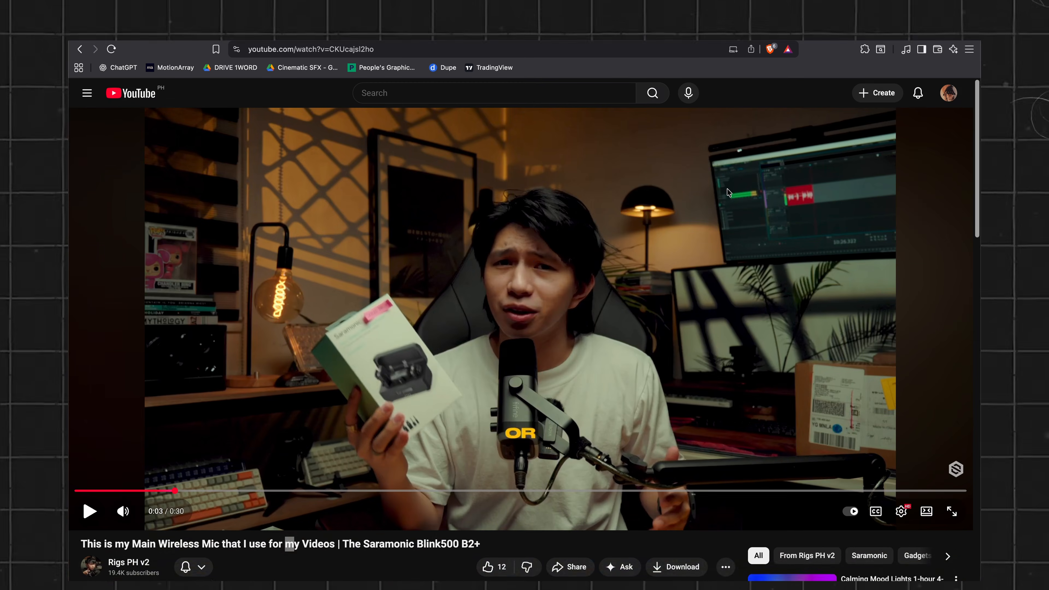
Watch the Saramonic Blink500 B2+ wireless mic video in full screen
key(f)
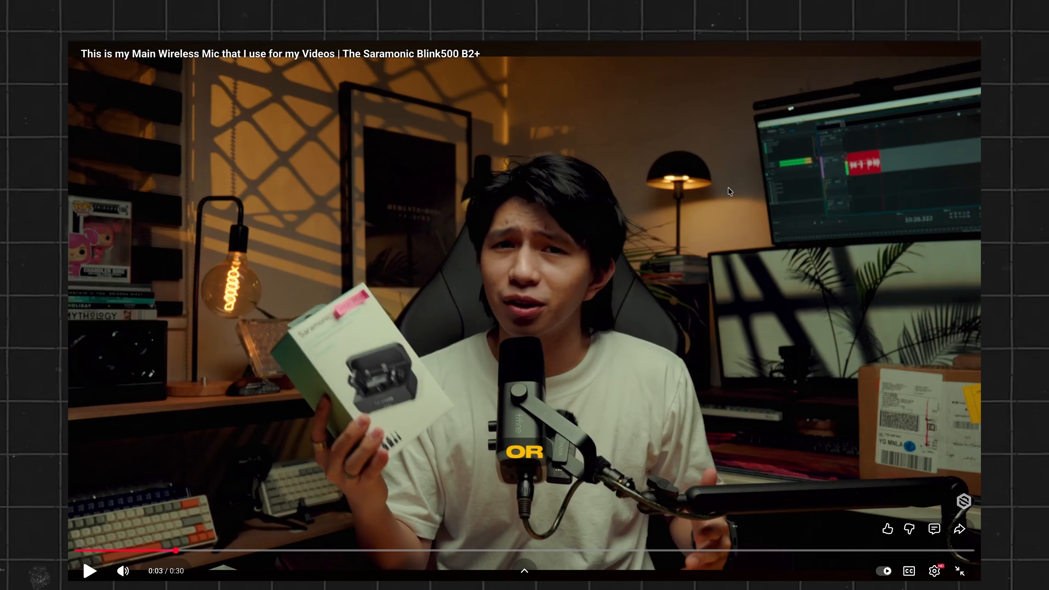
key(space)
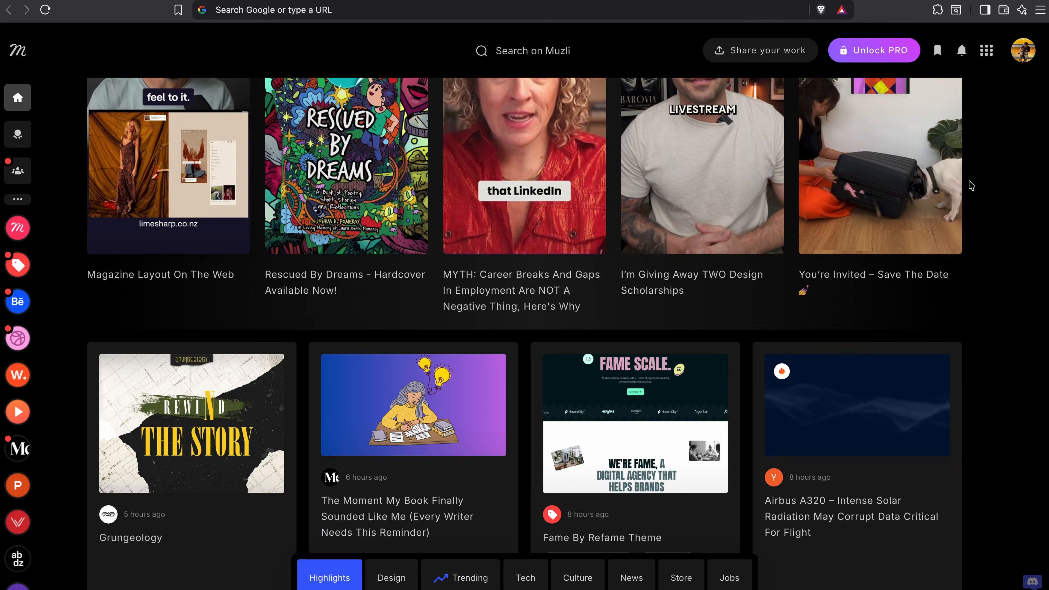
Browse Muzli, Texturelabs' grunge textures and the Cosmos home feed for design inspiration and overlay assets
scroll(945, 183, down, 2)
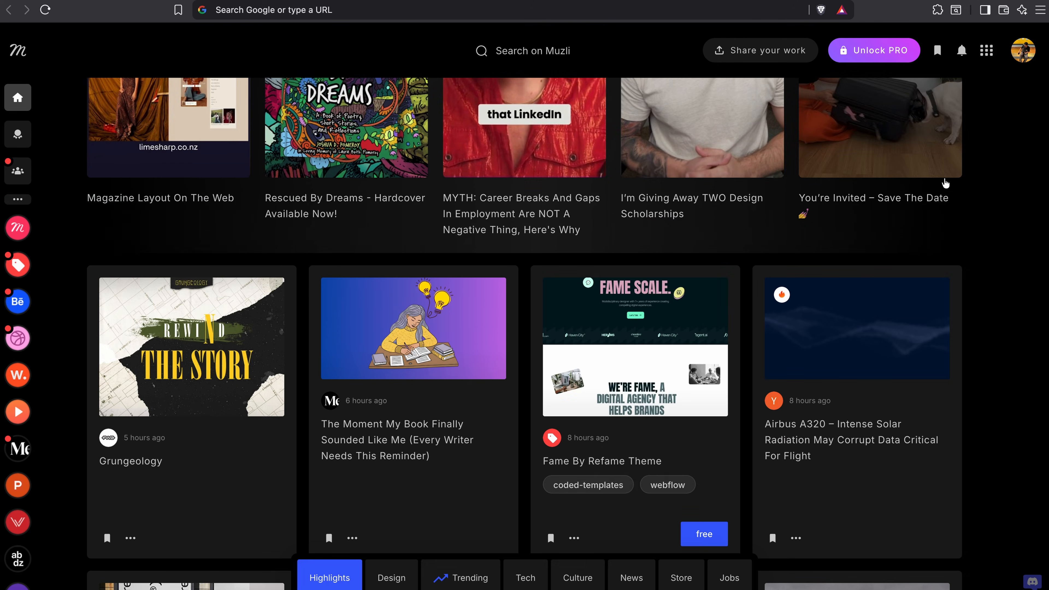
scroll(945, 183, down, 6)
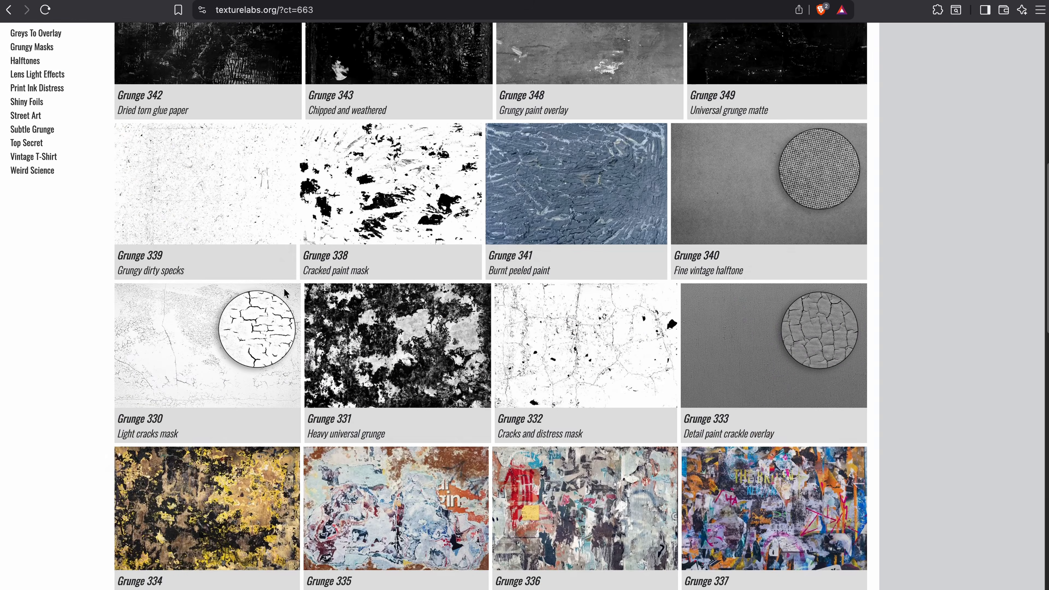
scroll(284, 288, up, 4)
scroll(284, 288, down, 16)
scroll(285, 288, up, 17)
scroll(285, 289, down, 10)
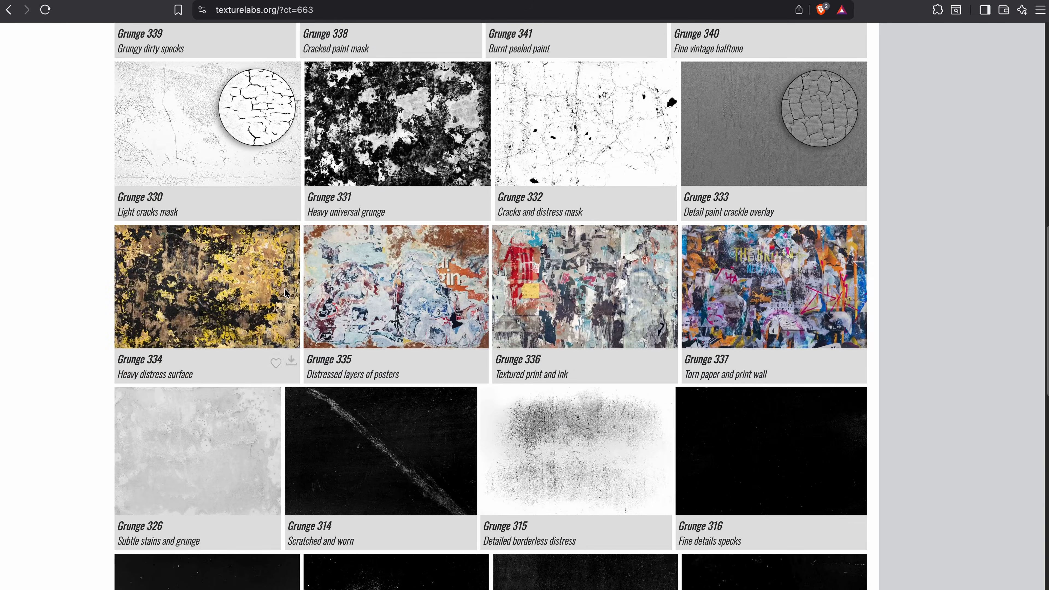
scroll(285, 293, down, 5)
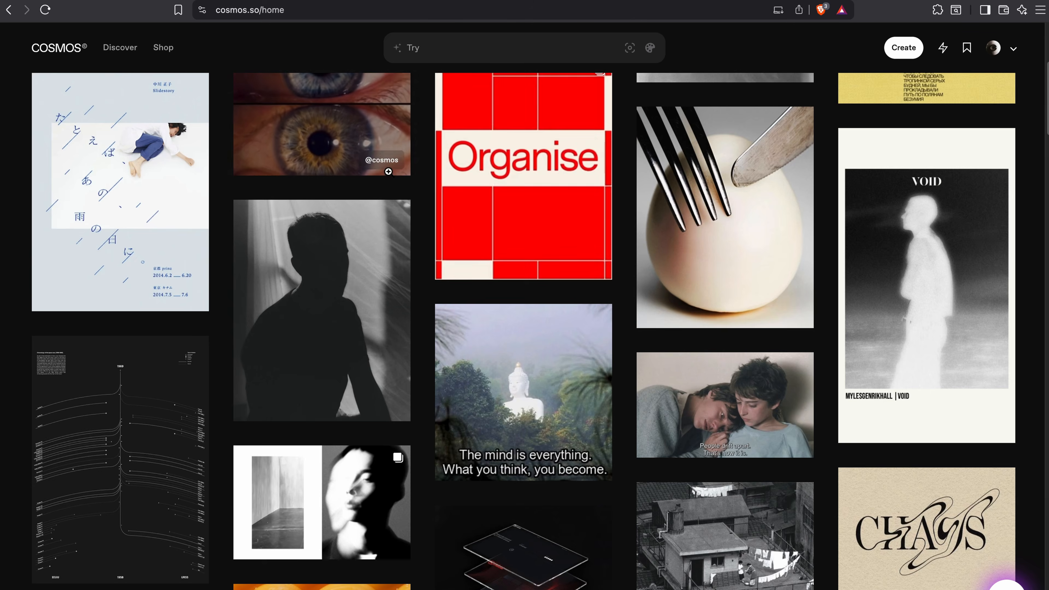
scroll(417, 232, down, 15)
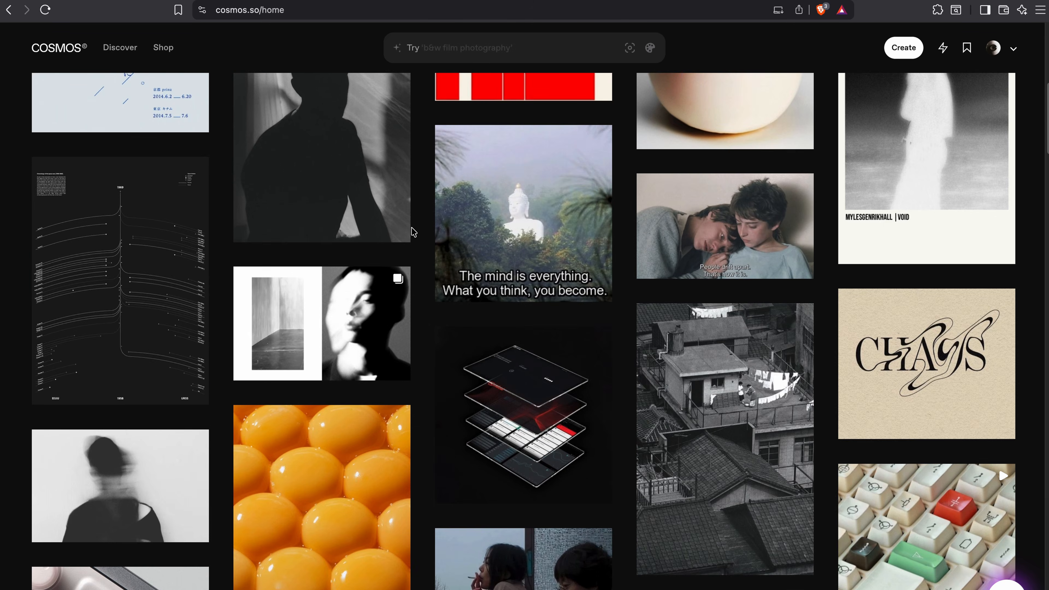
scroll(525, 295, down, 6)
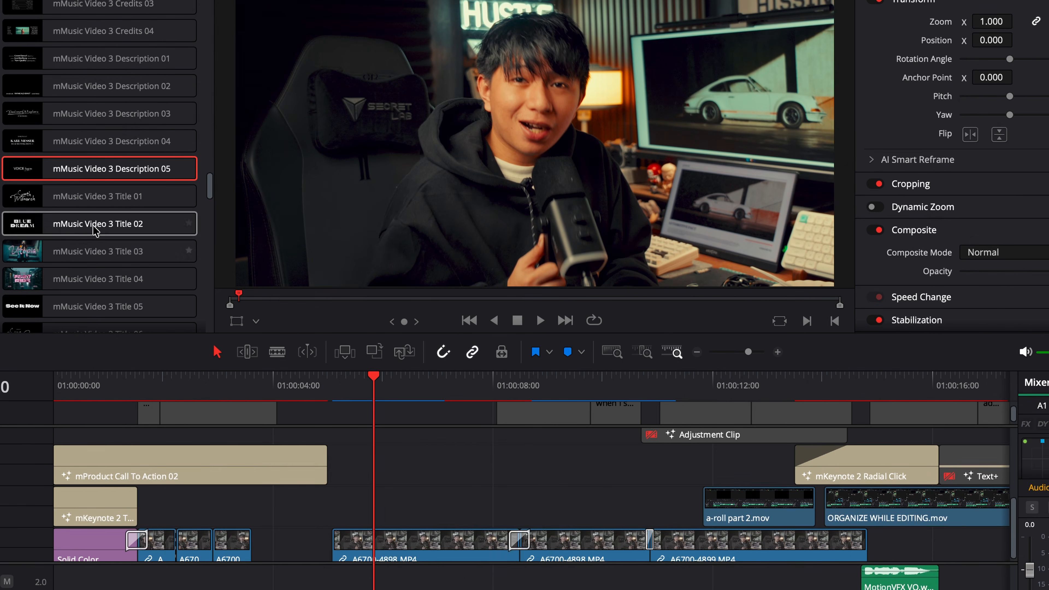
Place the mMusic Video 3 Description 05 title above the A6700-4898.MP4 clip and preview it
drag(91, 174, 441, 478)
click(338, 381)
key(space)
Change the title text to "EDITING" and the subtitle to "tips", and play back the animation
click(735, 288)
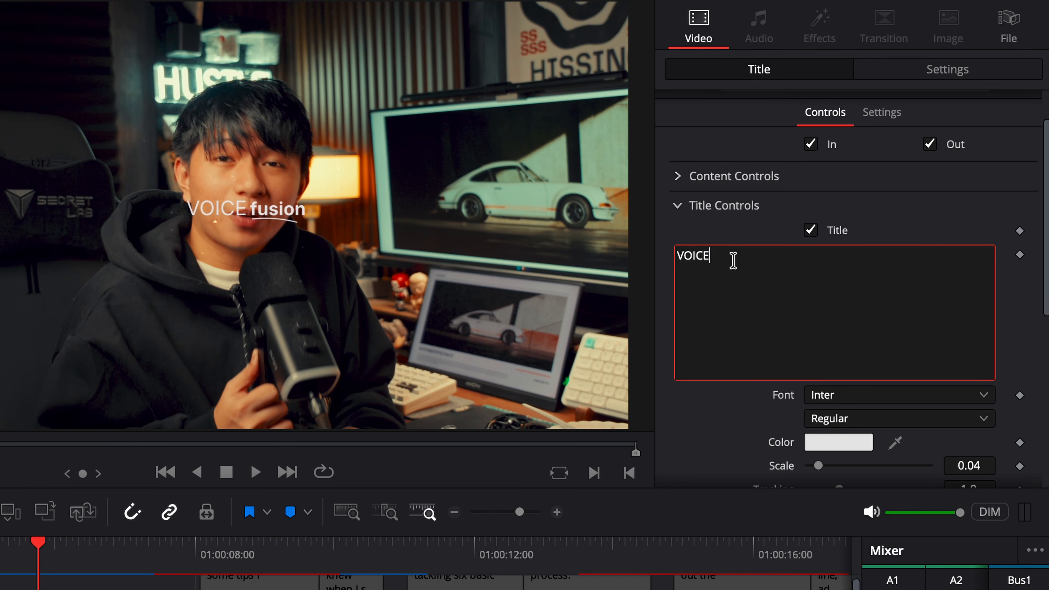
click(677, 206)
drag(38, 551, 1, 553)
key(space)
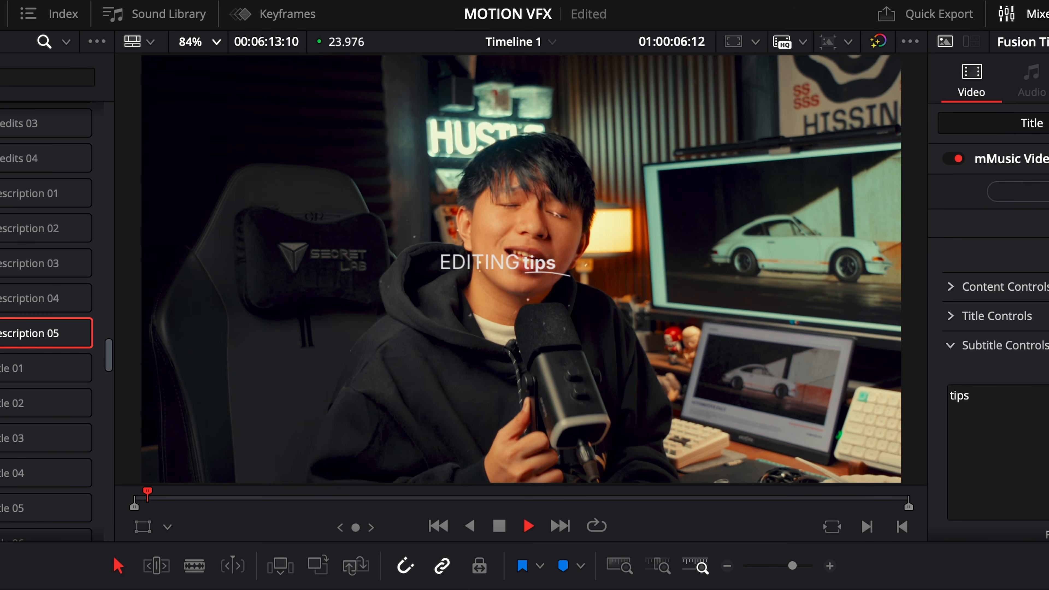
key(space)
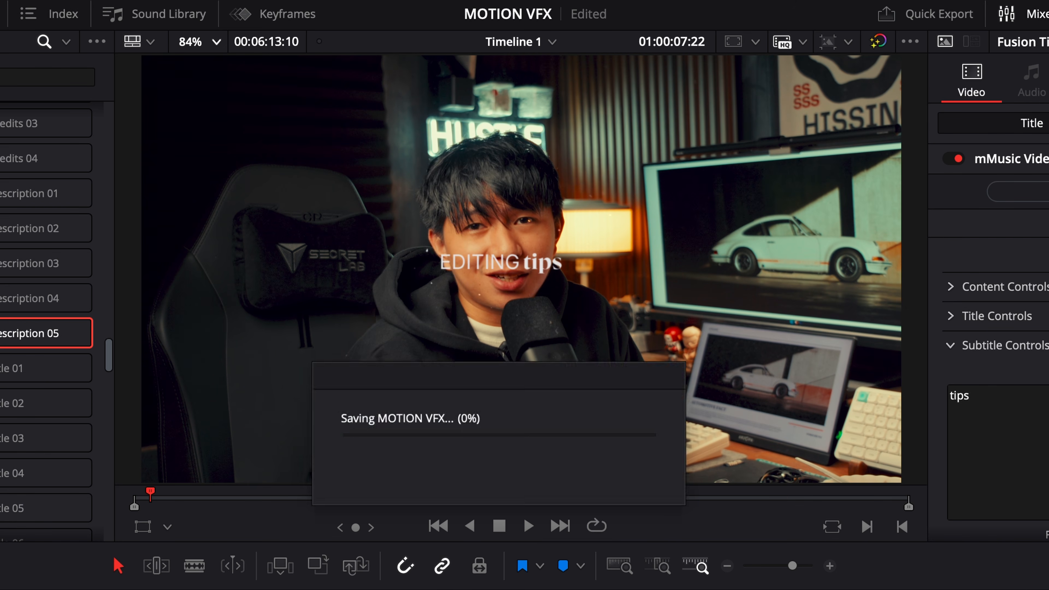
key(space)
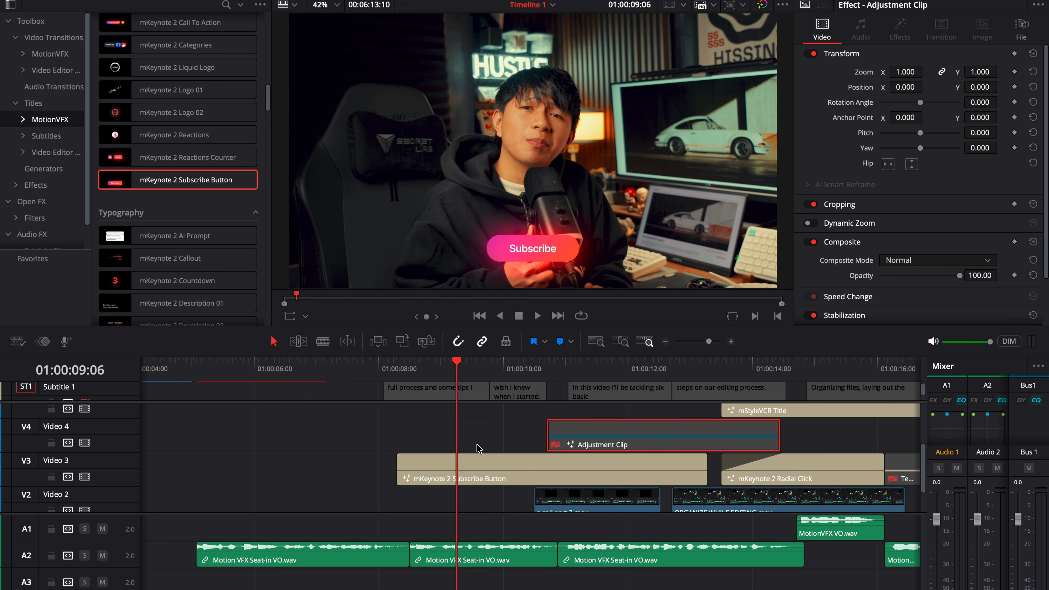
Place the mKeynote 2 Subscribe Button title on Video 3 over the talking-head footage
click(489, 467)
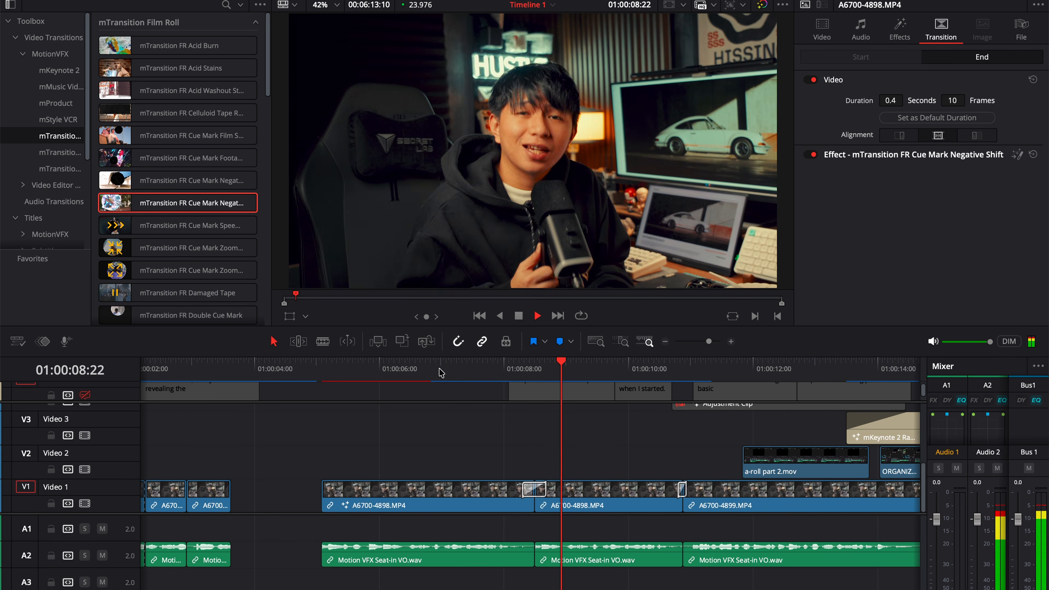
Play back the A6700-4898.MP4 clips to review the Cue Mark Negative Shift transition and the mStyleVCR effects
click(441, 371)
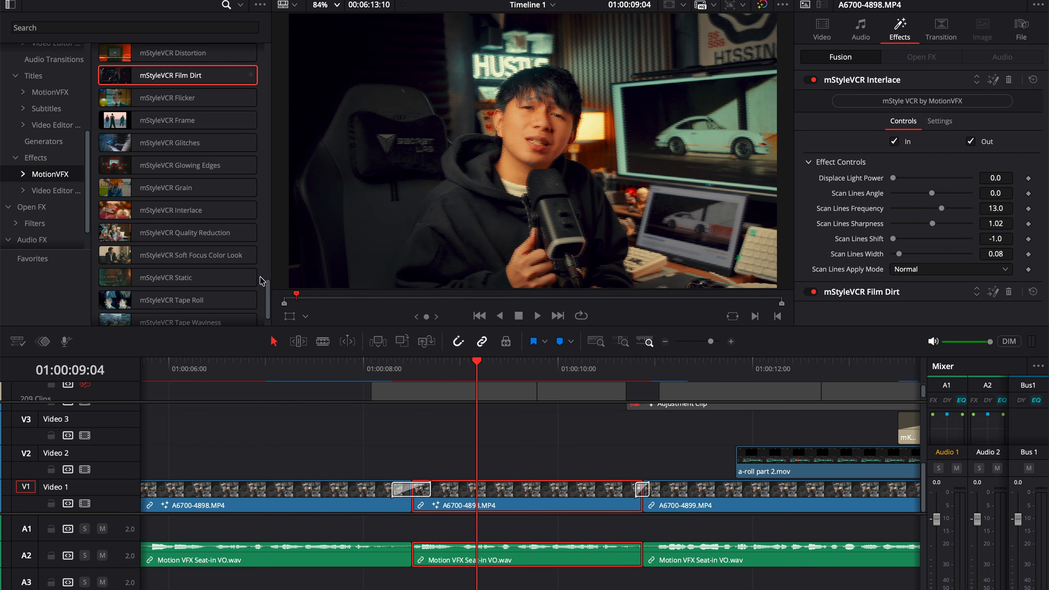
scroll(156, 285, down, 5)
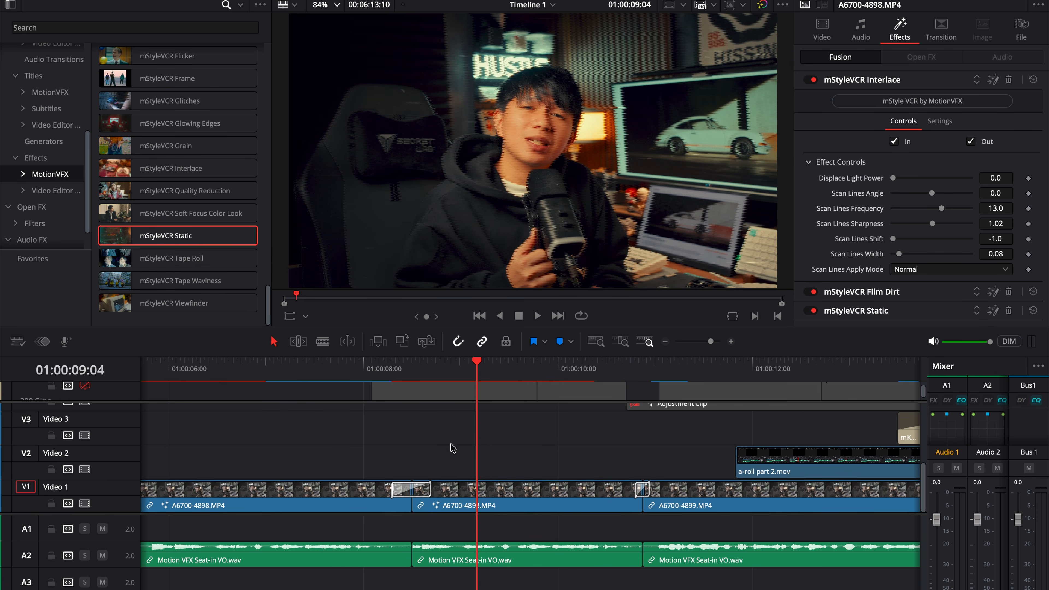
click(426, 371)
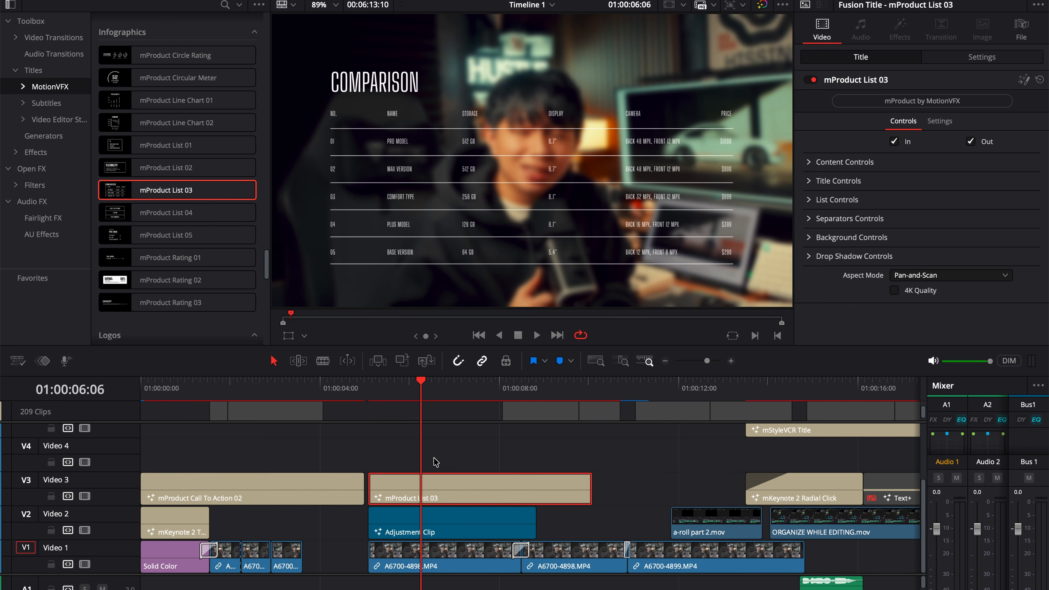
Move the playhead to the start of the mProduct List 03 title to preview it over the talking-head clip
click(372, 388)
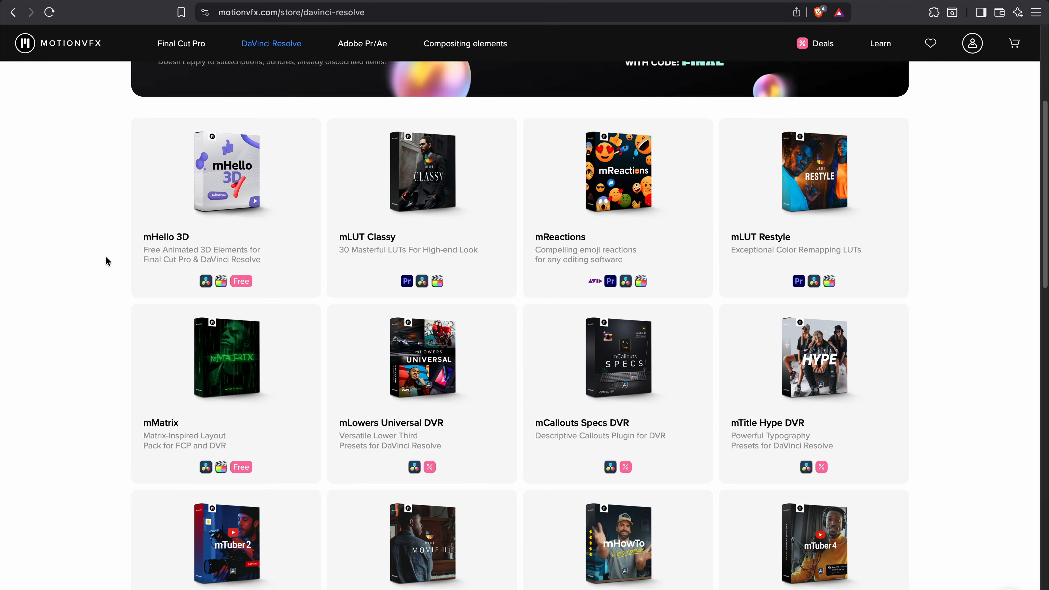
Switch to the browser and look through the plugin packs in MotionVFX's DaVinci Resolve store
scroll(105, 256, down, 8)
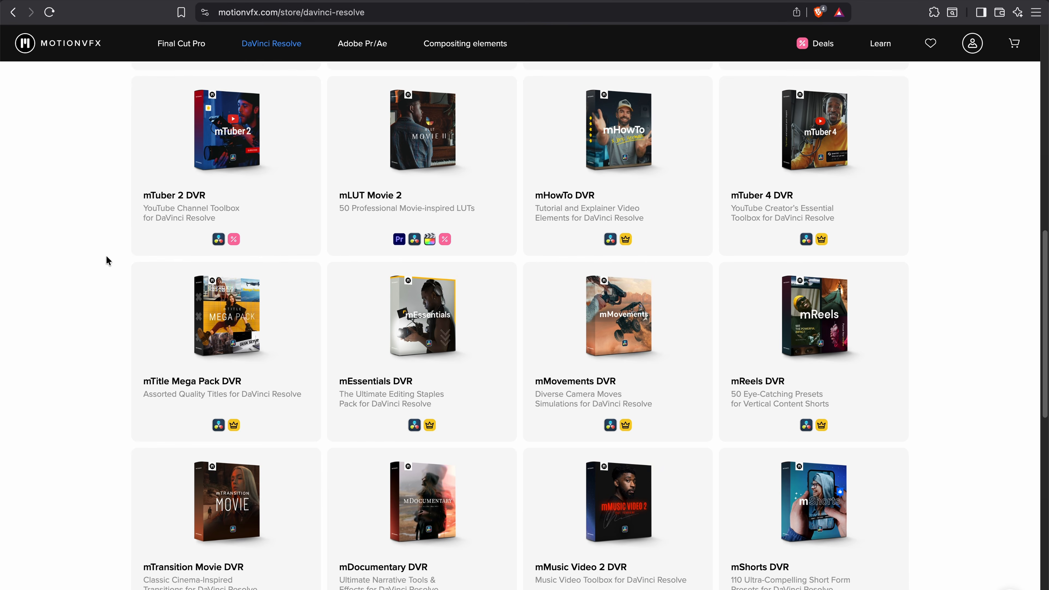
scroll(106, 256, down, 3)
drag(1040, 291, 1030, 434)
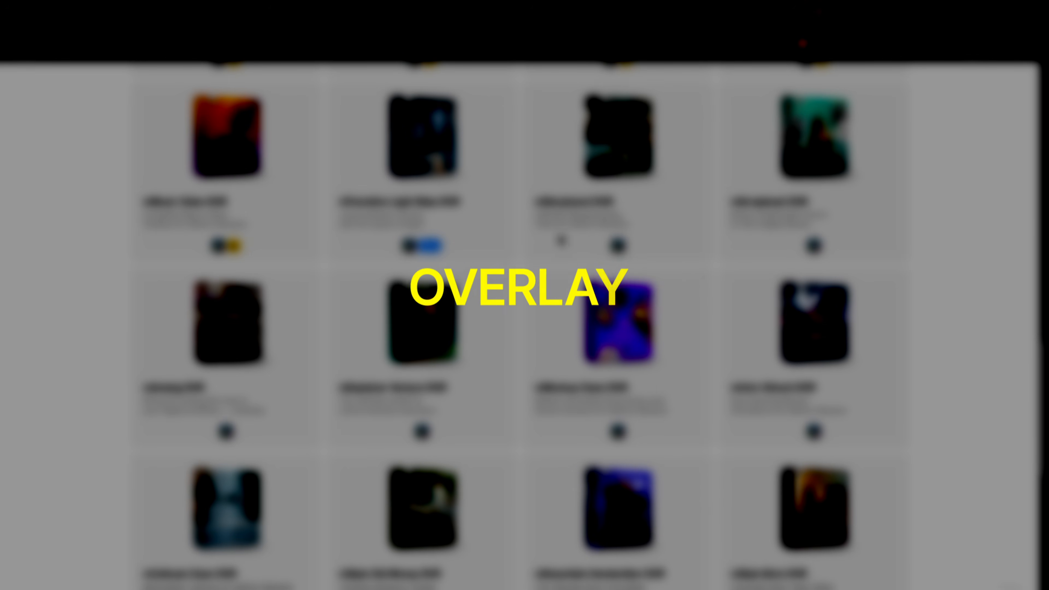
scroll(533, 233, up, 20)
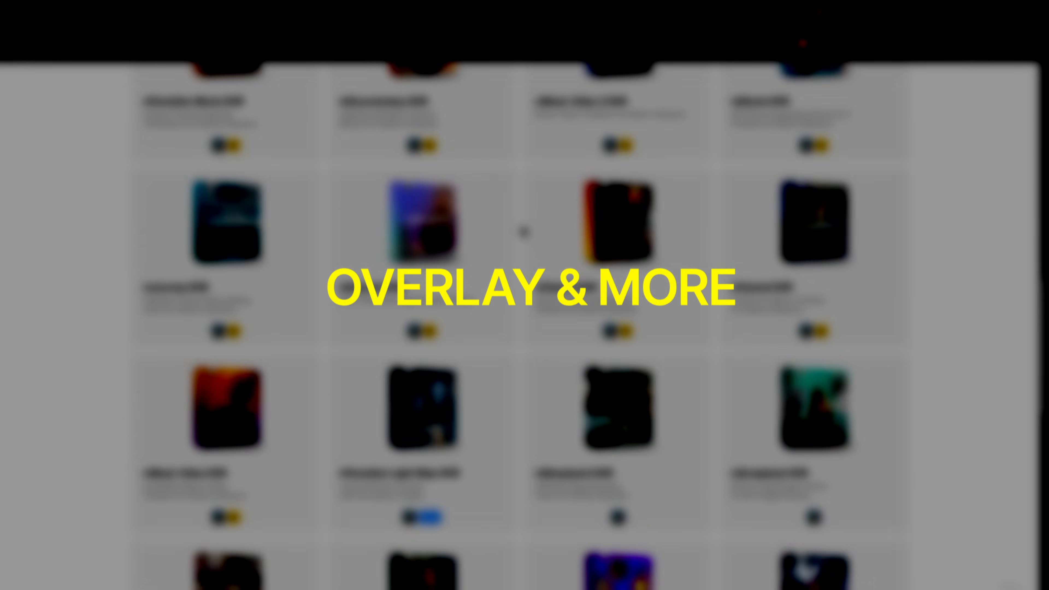
scroll(529, 224, up, 10)
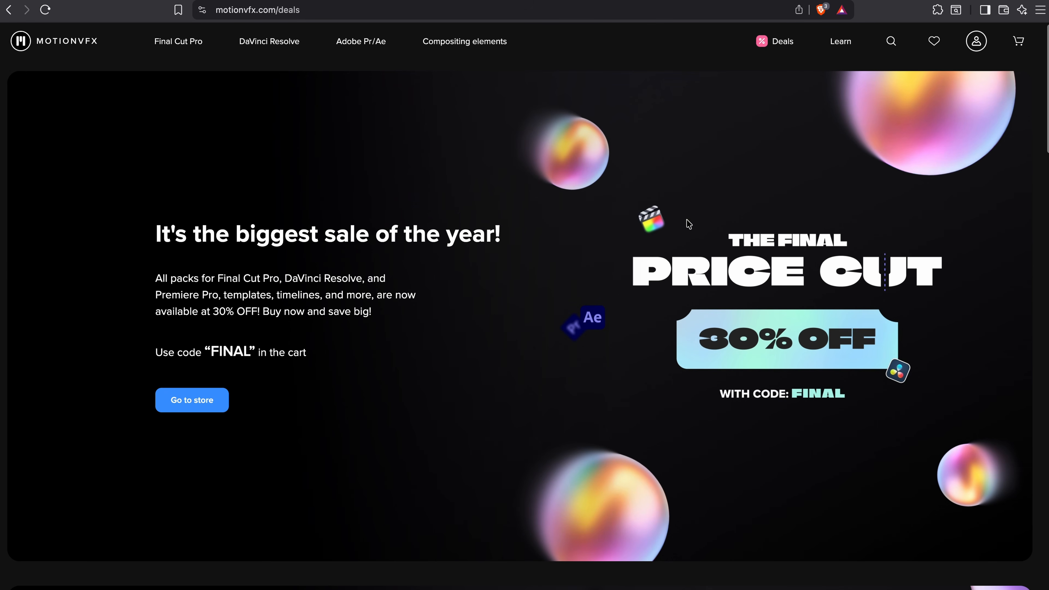
Look through the MotionVFX deals page down to the 50% off packs and open the mLowers Universal product page
scroll(1045, 125, down, 4)
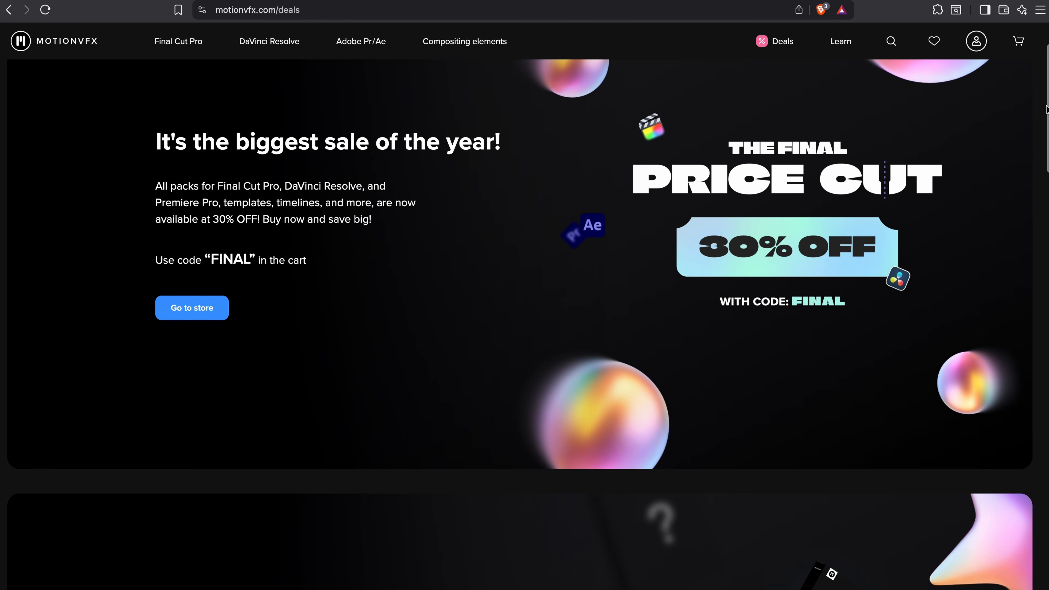
scroll(1045, 125, down, 9)
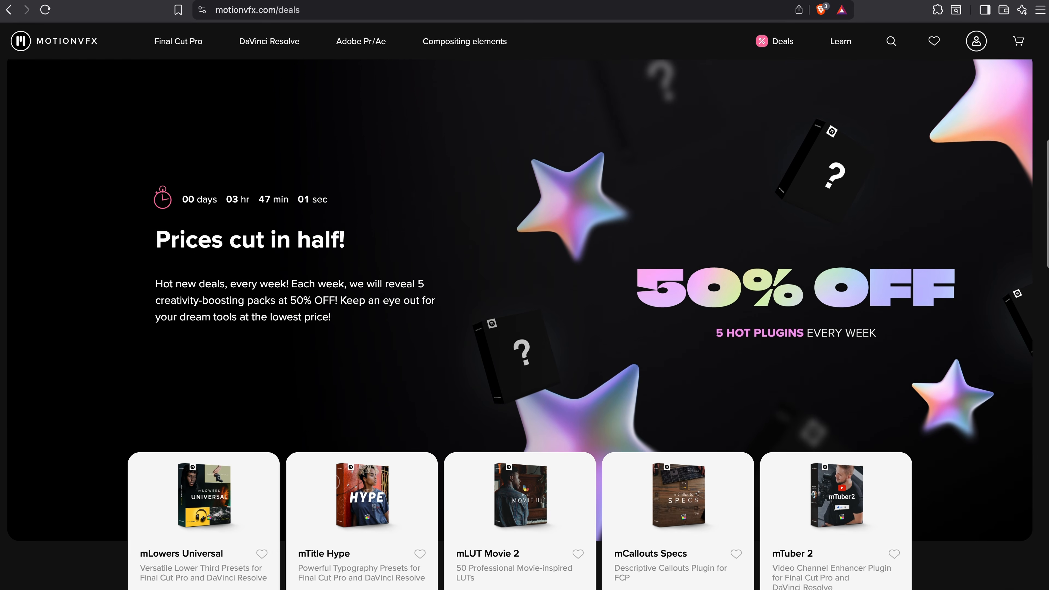
scroll(516, 444, down, 3)
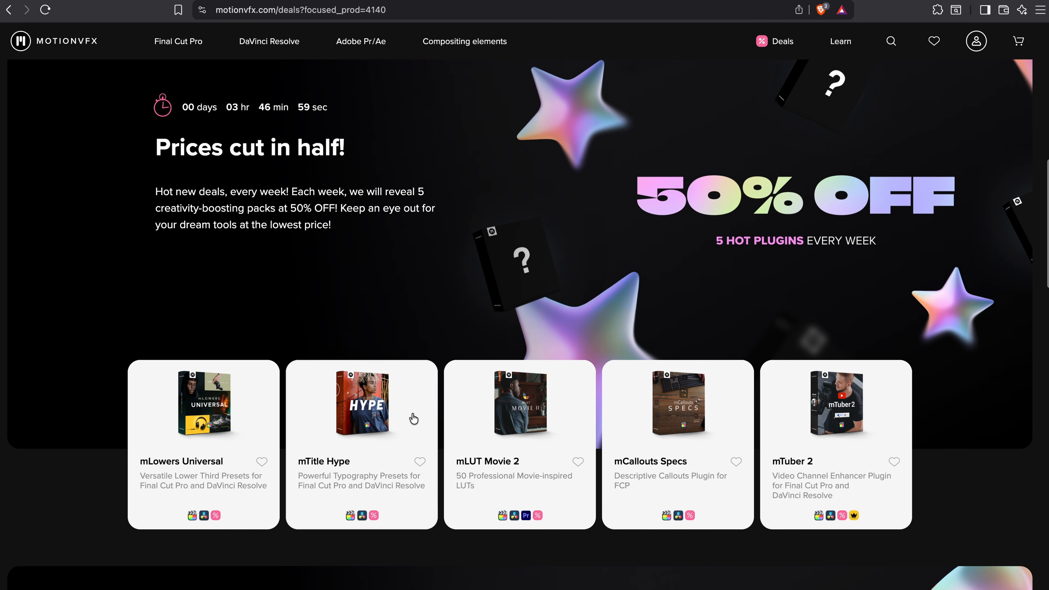
click(289, 0)
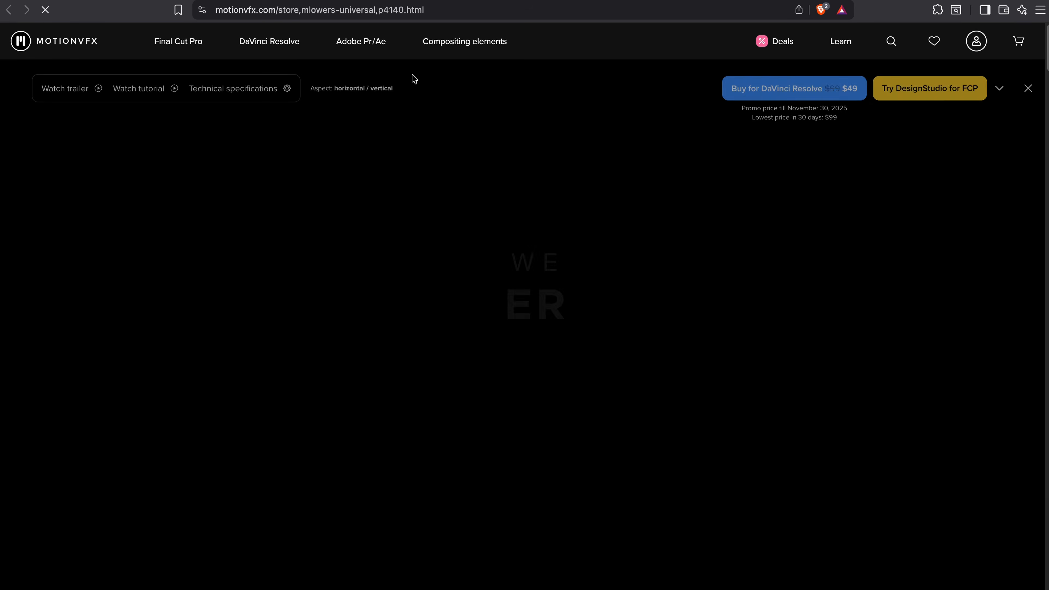
Look over the mLowers Universal product page down to its trailer section
scroll(341, 233, down, 7)
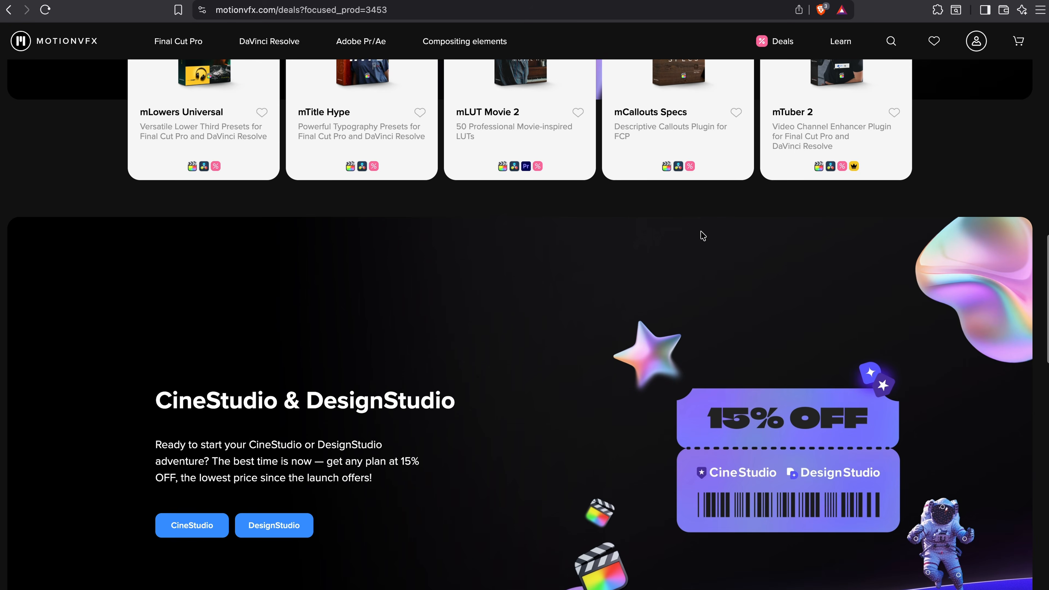
scroll(703, 235, down, 6)
scroll(749, 244, up, 4)
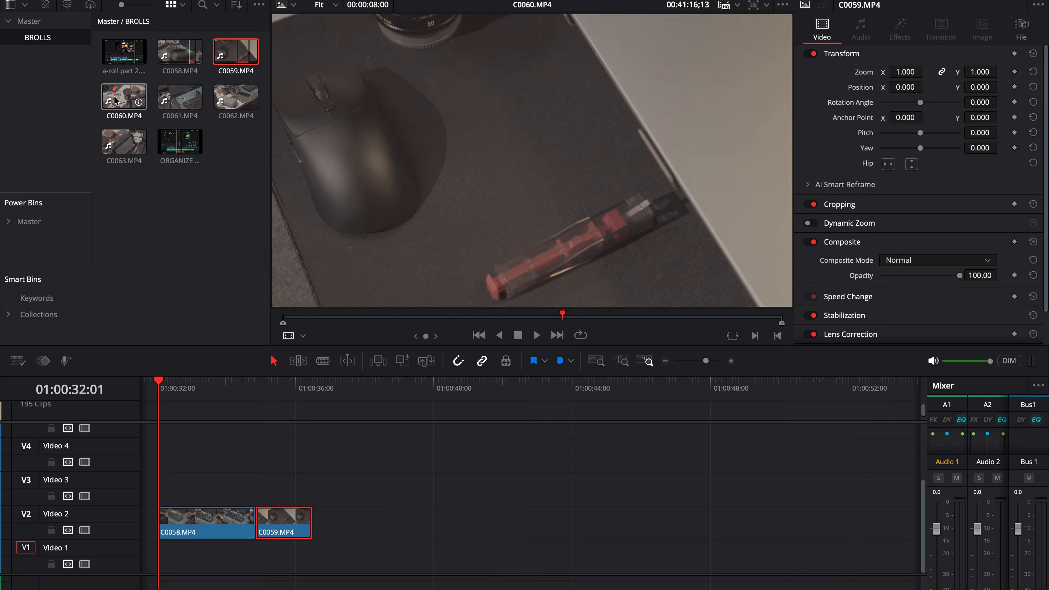
Mark an out point on B-roll clip C0061.MP4 and place the trimmed clip on the Video 2 track after C0059.MP4
click(180, 96)
drag(480, 318, 731, 322)
key(o)
drag(561, 215, 331, 521)
Mark in and out points on C0063.MP4 and place it on Video 2 directly after C0061.MP4
click(133, 142)
drag(417, 319, 536, 316)
key(i)
drag(536, 317, 616, 317)
key(o)
drag(562, 215, 442, 492)
drag(459, 502, 400, 536)
Open the Stabilization settings for the B-roll clips, then set Smooth to 0.500 on C0058.MP4 and stabilize it in Perspective mode
scroll(398, 529, left, 2)
key(super+a)
double_click(835, 315)
click(242, 459)
click(233, 387)
scroll(248, 496, left, 1)
click(268, 531)
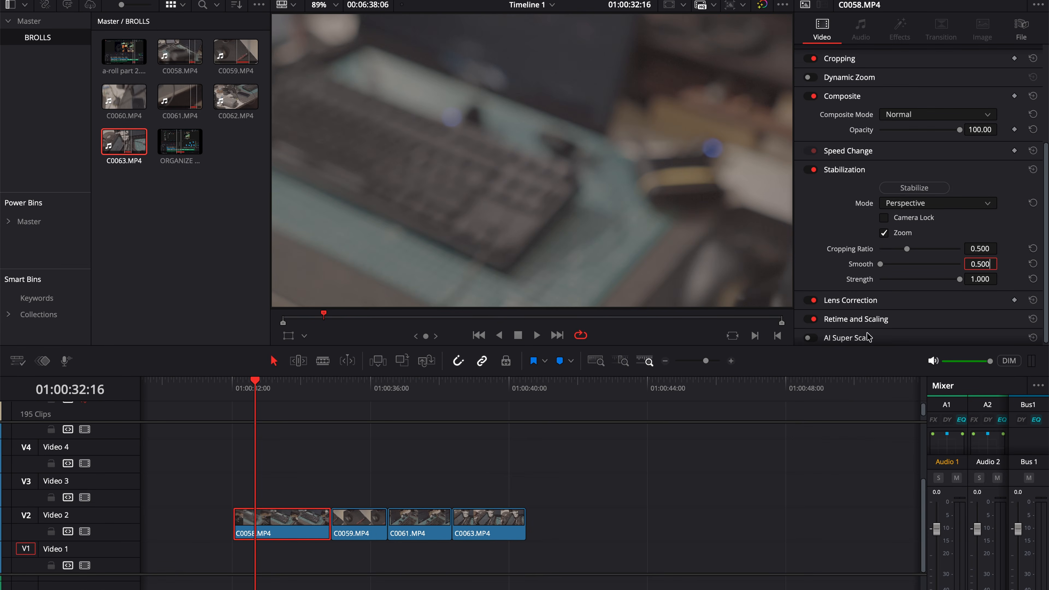
key(Return)
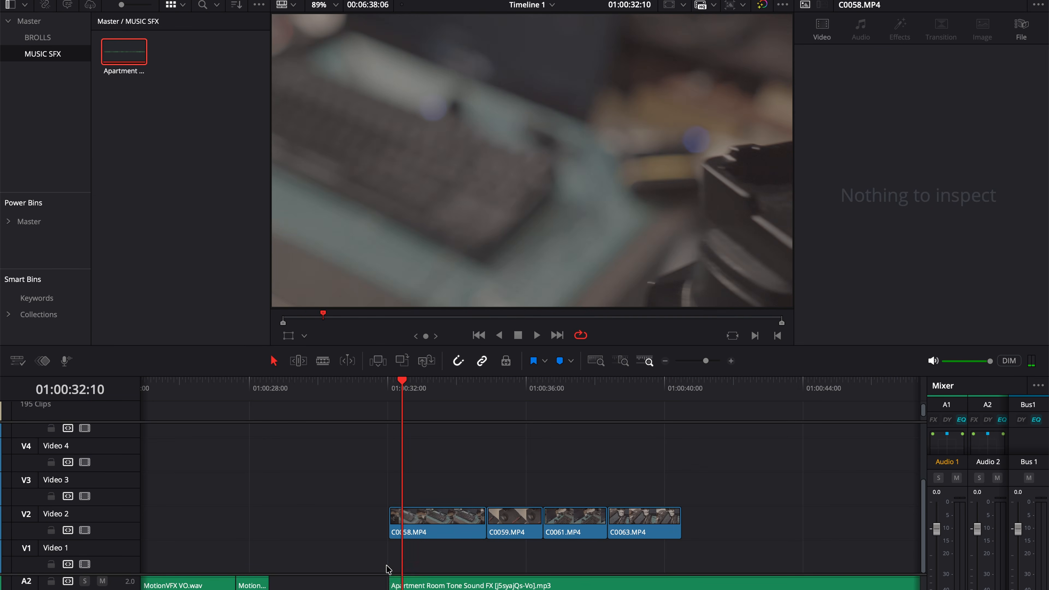
Play back the B-roll clips with the Apartment Room Tone sound effect underneath
key(space)
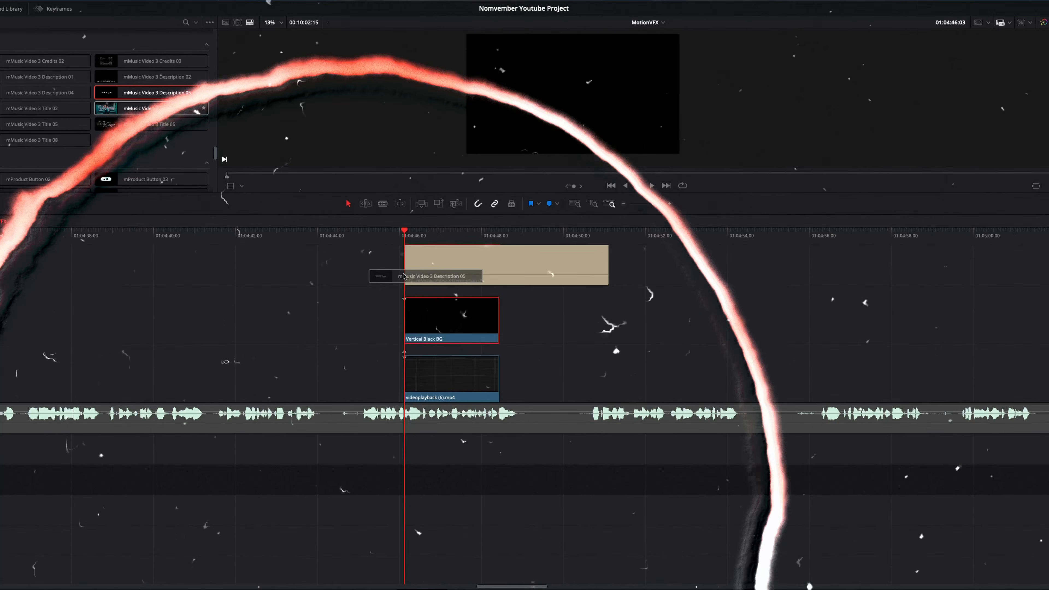
drag(404, 276, 404, 276)
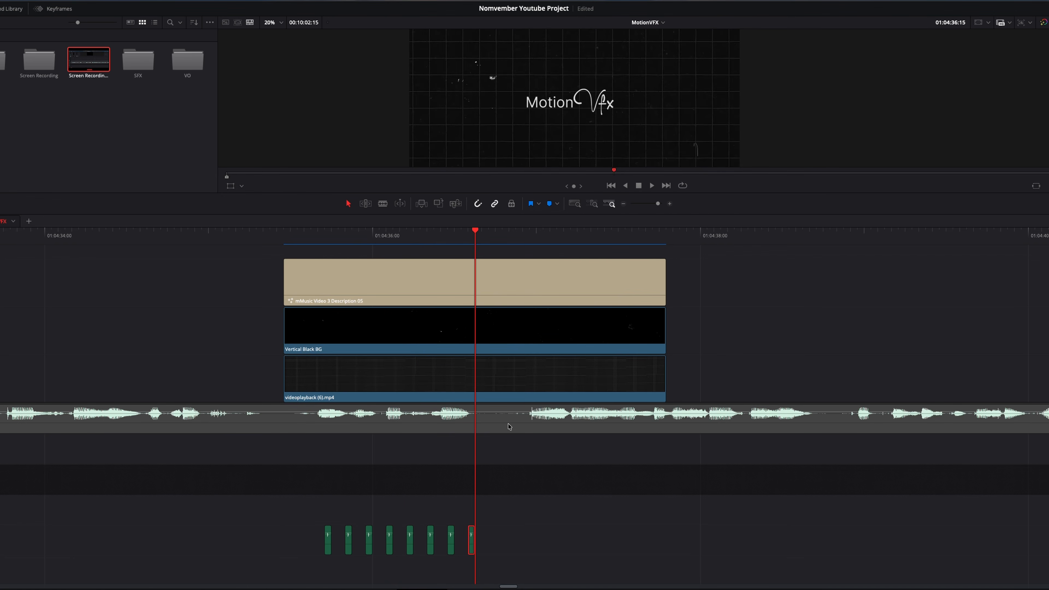
Paste another copy of the short sound effect at the playhead under the mMusic Video 3 Description 05 title and step two frames ahead
key(super+v)
key(Right)
key(Right)
click(618, 463)
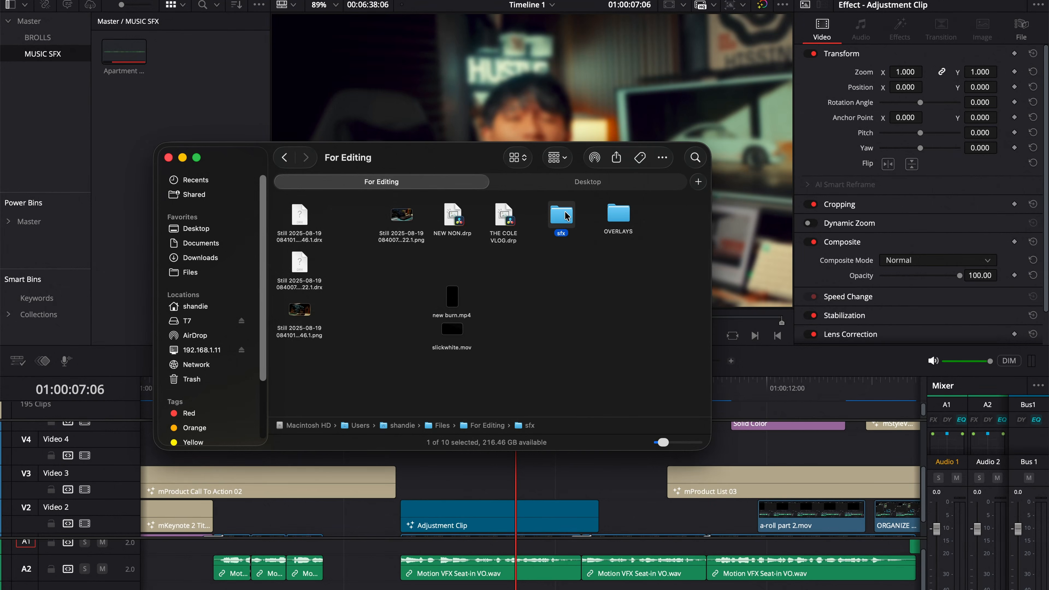
Add the Mechanics, Metallic Shrill, Organic, Paper Bag, Paperback, Pen Writing and Possessed sounds from the sfx folder to the SFX power bin
double_click(566, 216)
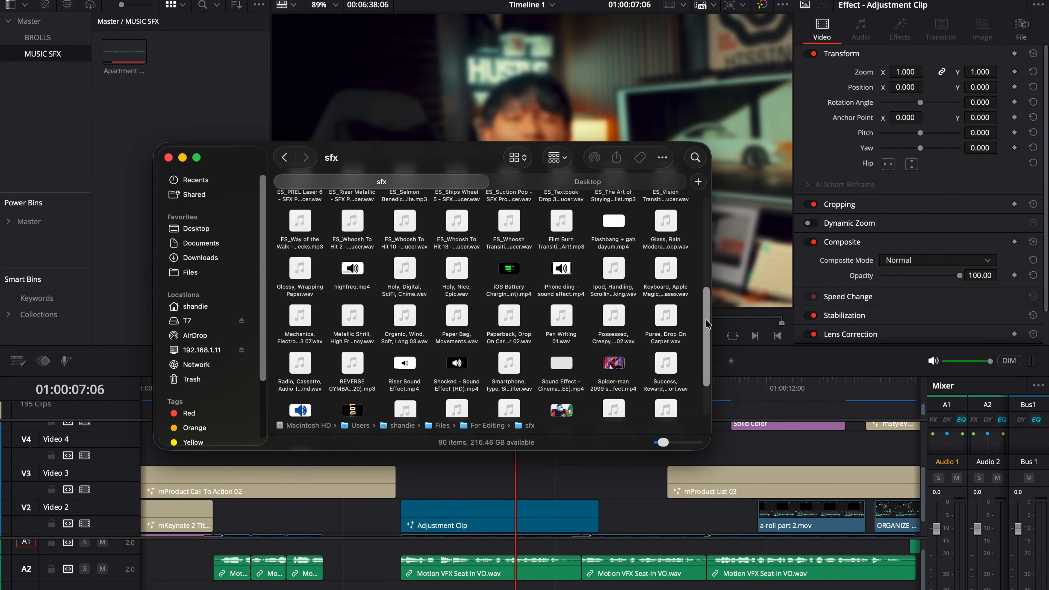
click(42, 223)
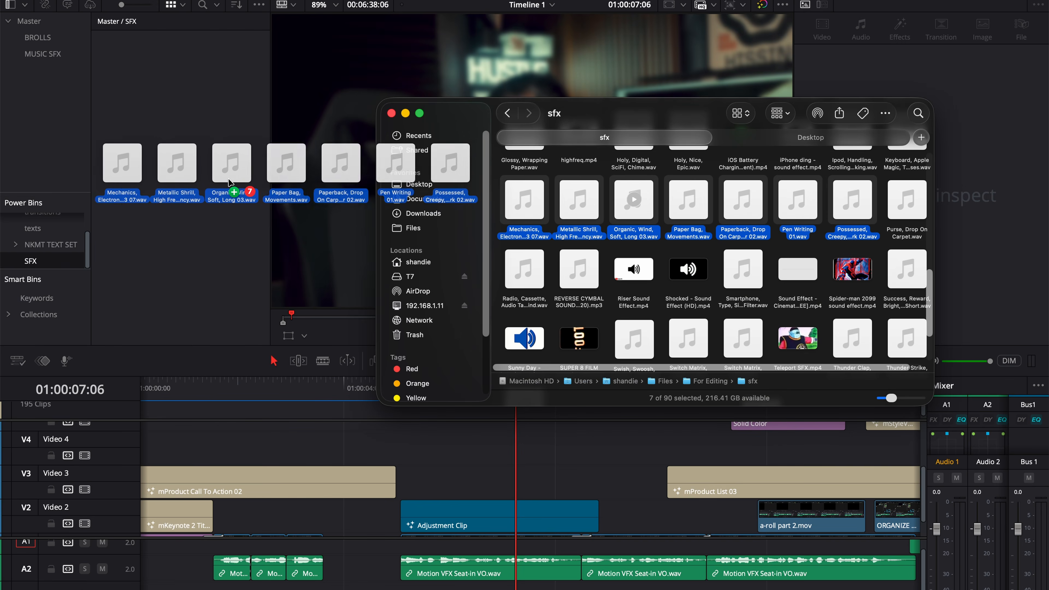
drag(229, 182, 202, 185)
click(212, 241)
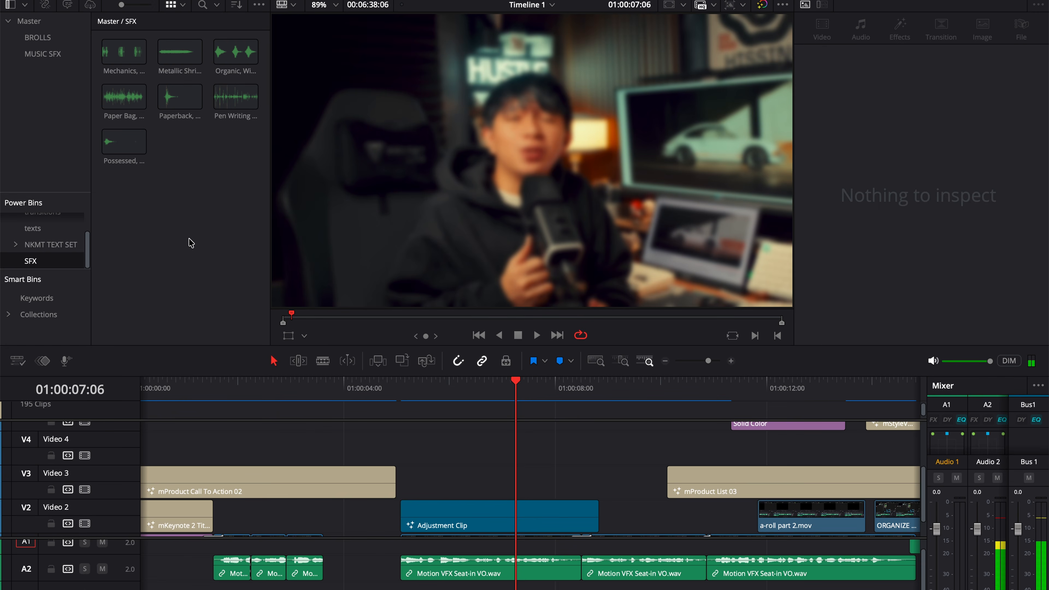
Set the volume of the 201 L, Rewind.wav clip under the first seat-in voice-over to 11 and select it on A3
click(529, 474)
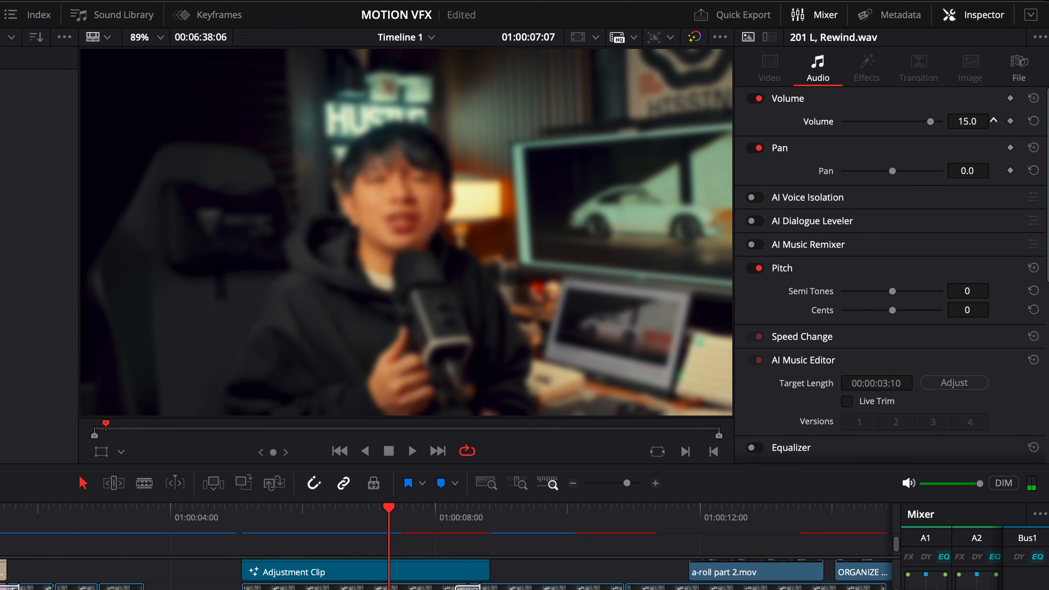
drag(232, 184, 243, 171)
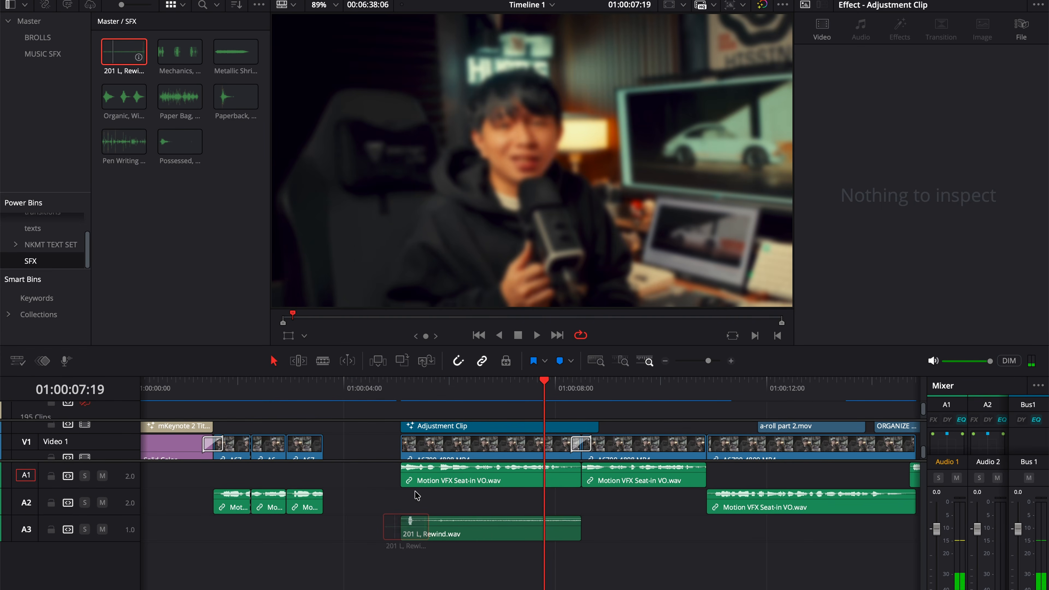
click(451, 389)
click(479, 530)
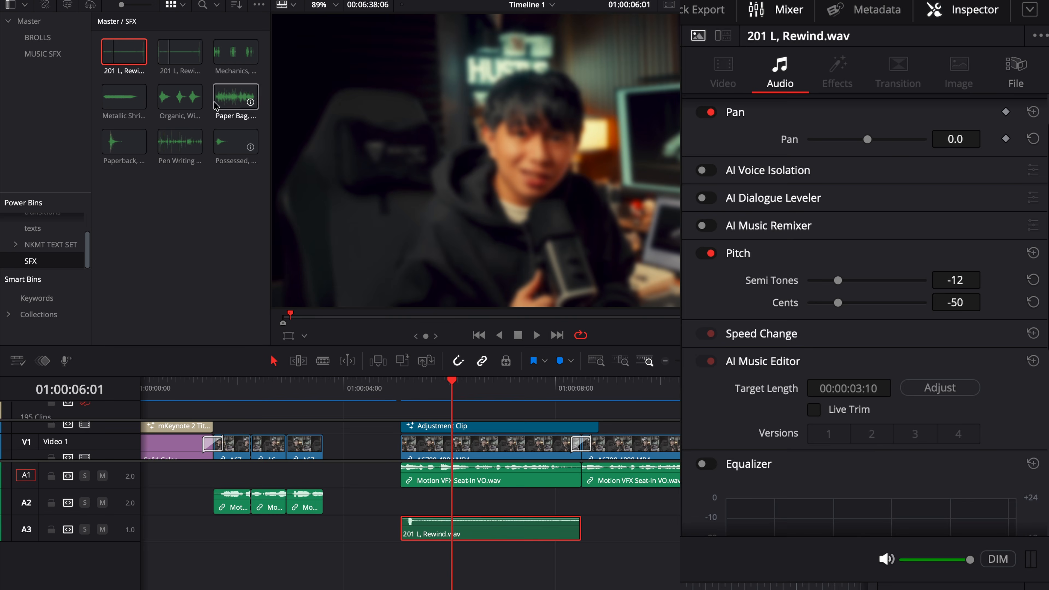
Layer a second 201 L, Rewind.wav with the first, pitch one layer to -12 semitones and -50 cents, and play them back
drag(179, 51, 391, 506)
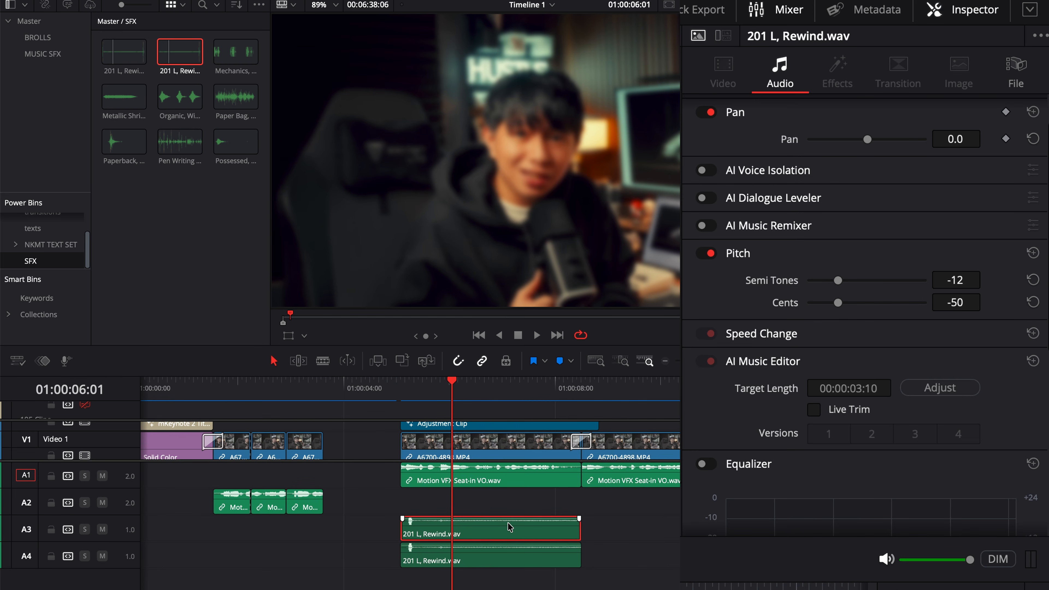
click(496, 495)
key(space)
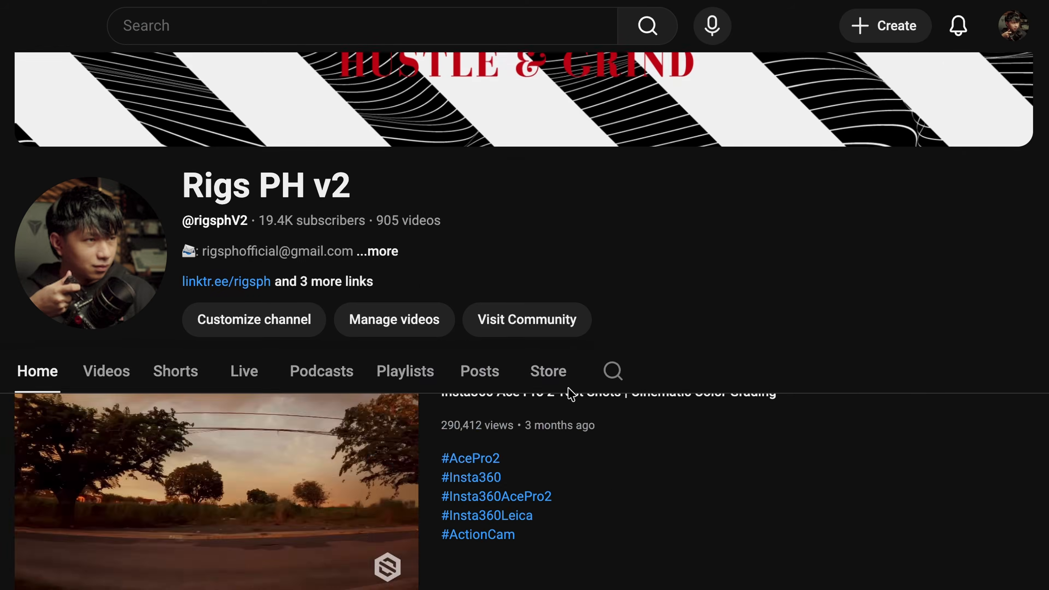
Switch to the YouTube channel page, look through its videos and open the popular color grading process video
scroll(469, 438, down, 5)
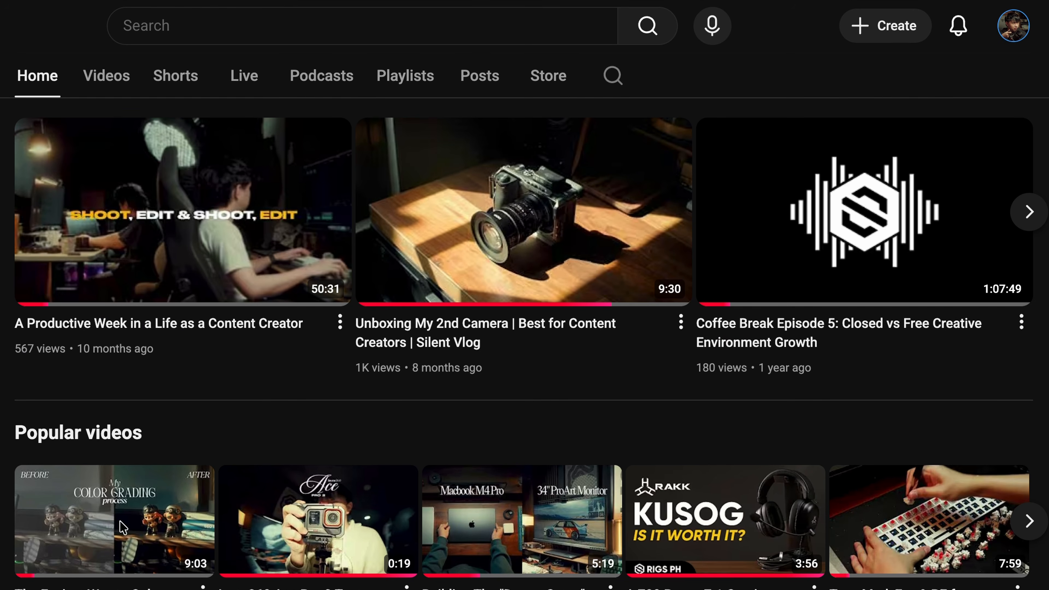
click(84, 539)
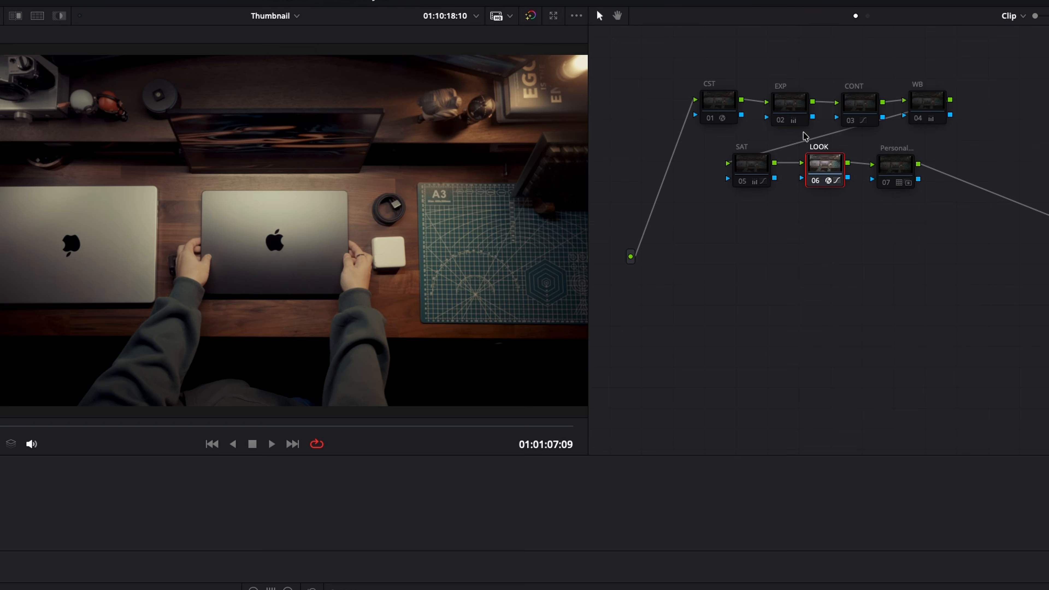
Select the CONT node and the SAT node in the clip's color node graph
click(875, 110)
click(749, 165)
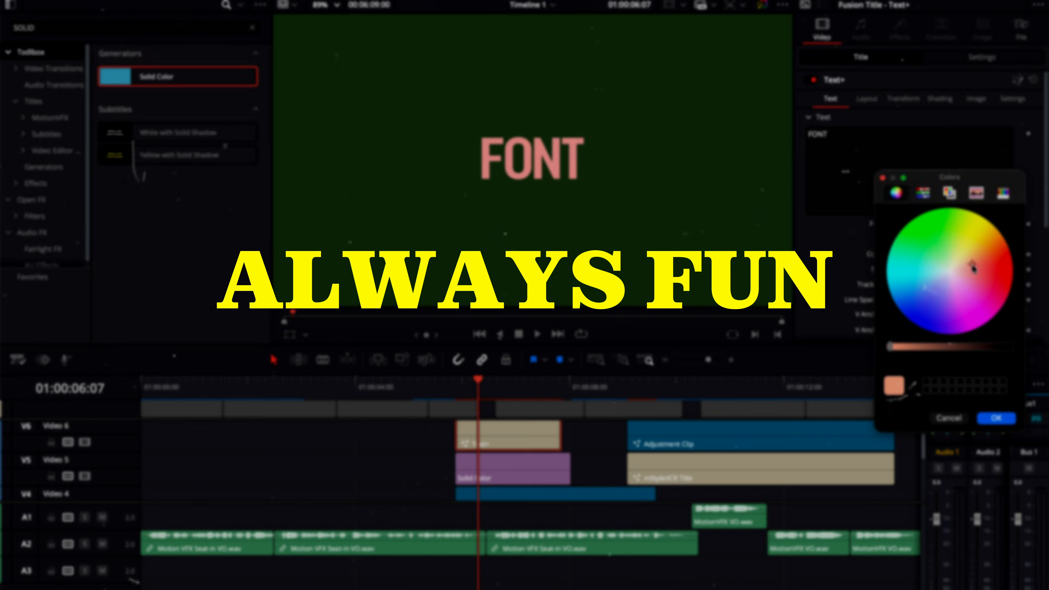
drag(975, 289, 915, 329)
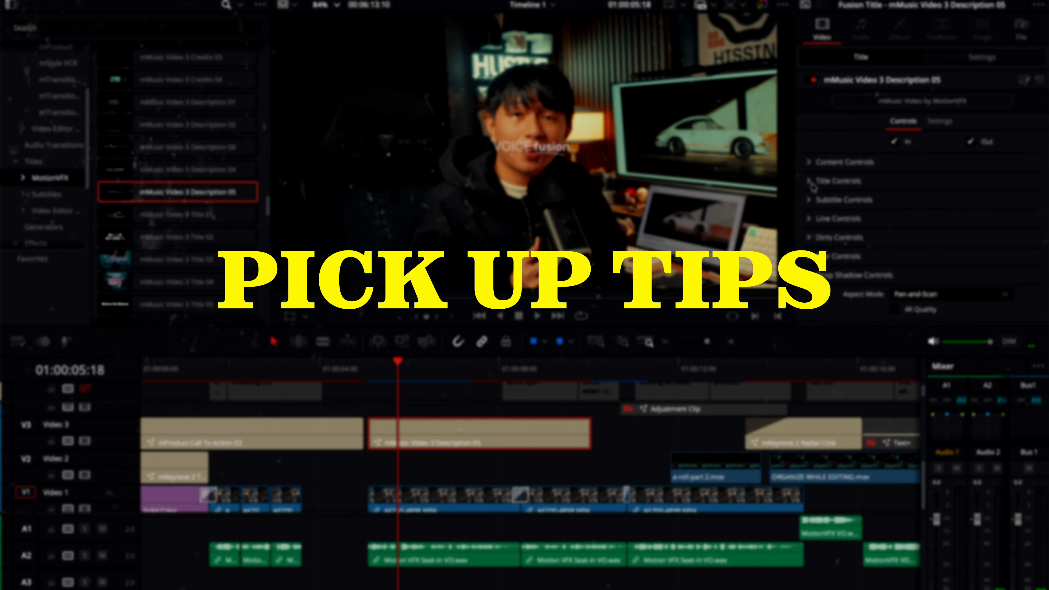